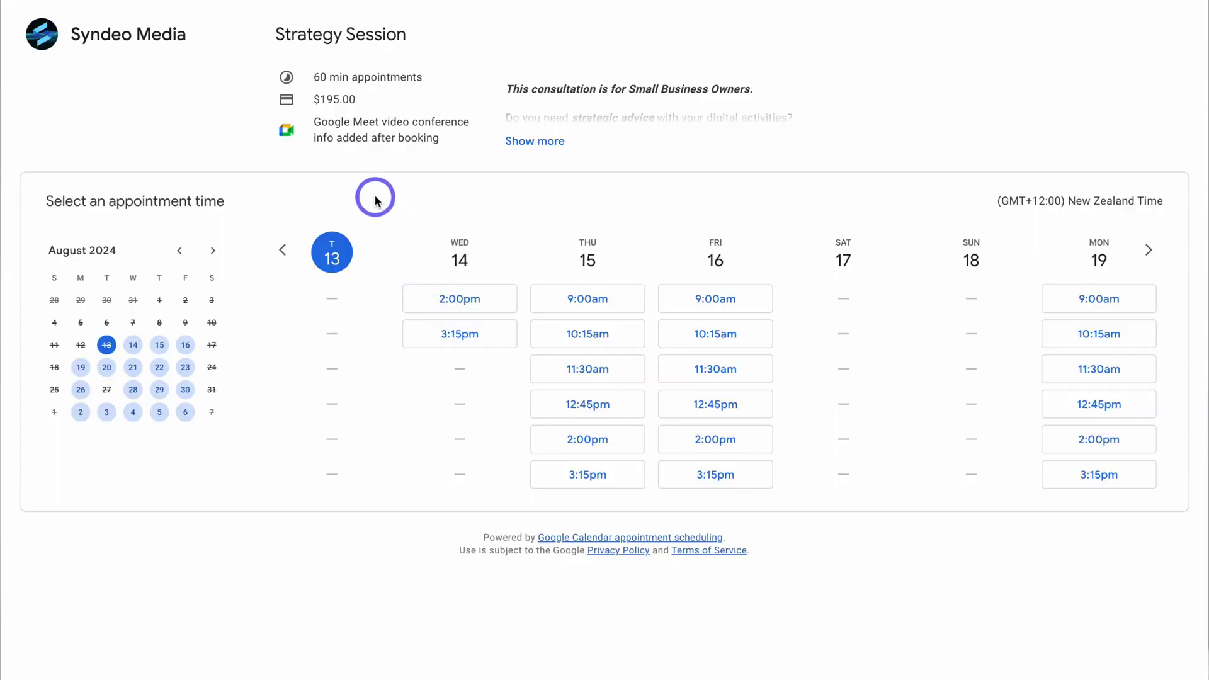
# Expand the full Strategy Session description on the booking page.
pyautogui.click(517, 144)
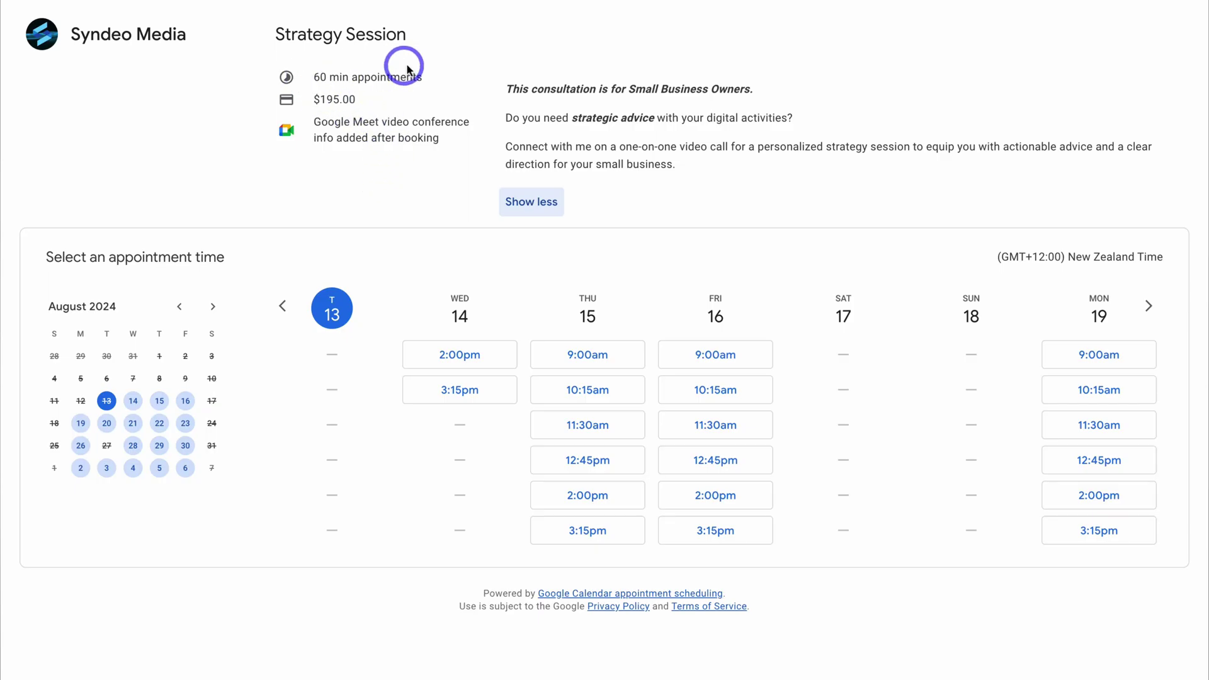
# Preview booking the Thursday 15, 9:00am slot, then bring up the price amount and currency choices.
pyautogui.click(564, 358)
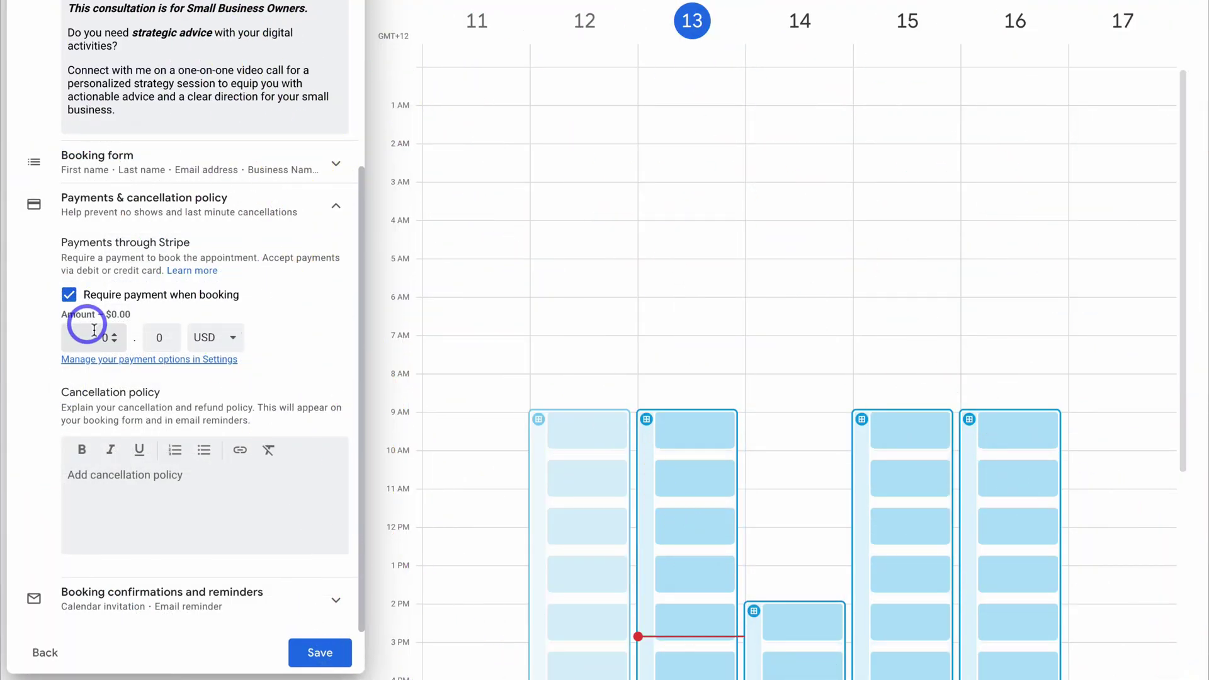
pyautogui.click(105, 338)
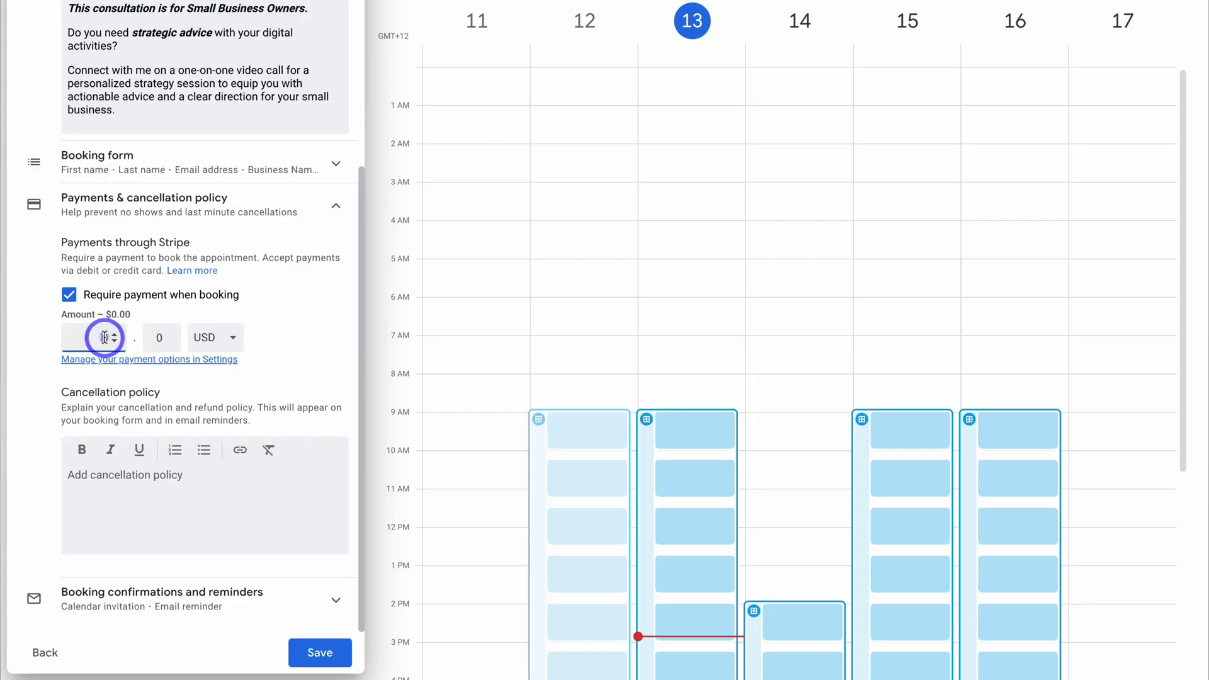
pyautogui.click(228, 338)
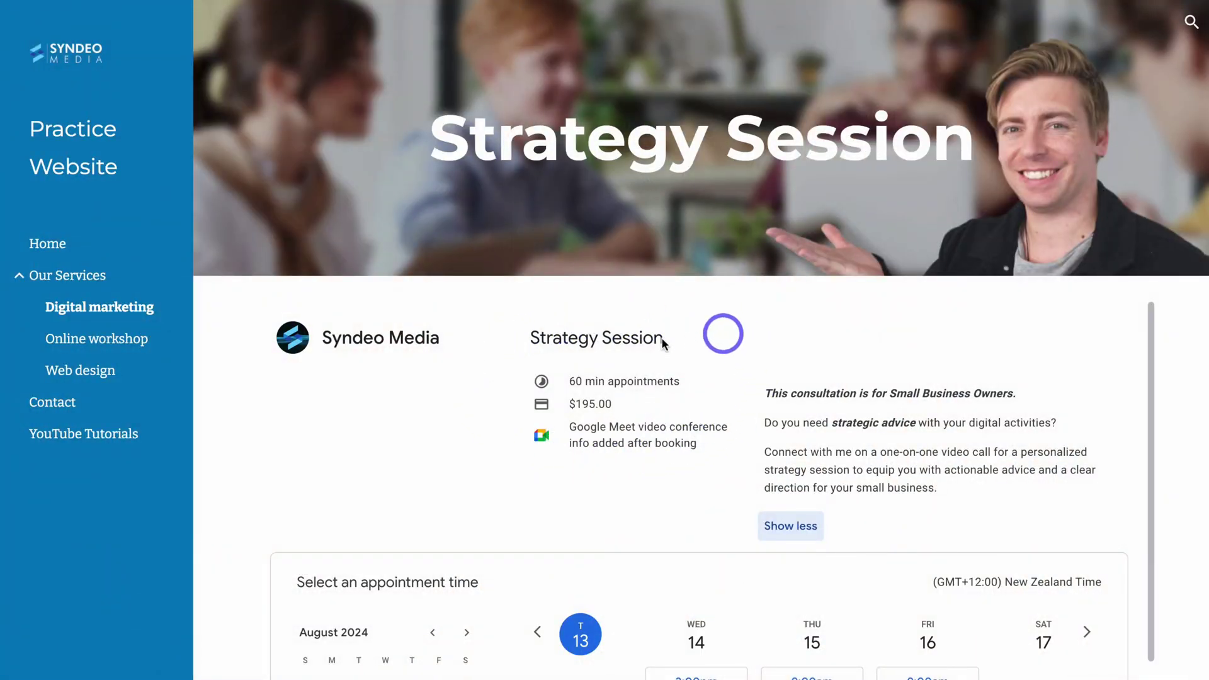
# On the Digital marketing page's embedded booking calendar, show times starting August 23.
pyautogui.scroll(-3, 724, 404)
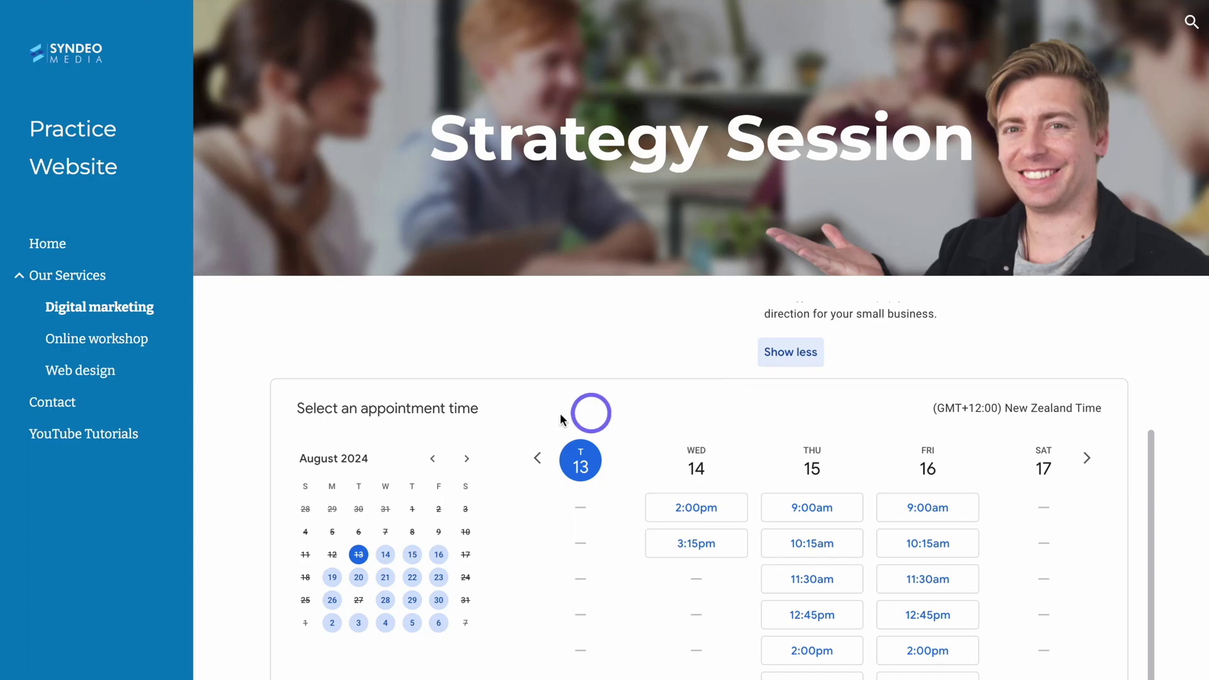
pyautogui.scroll(-3, 491, 419)
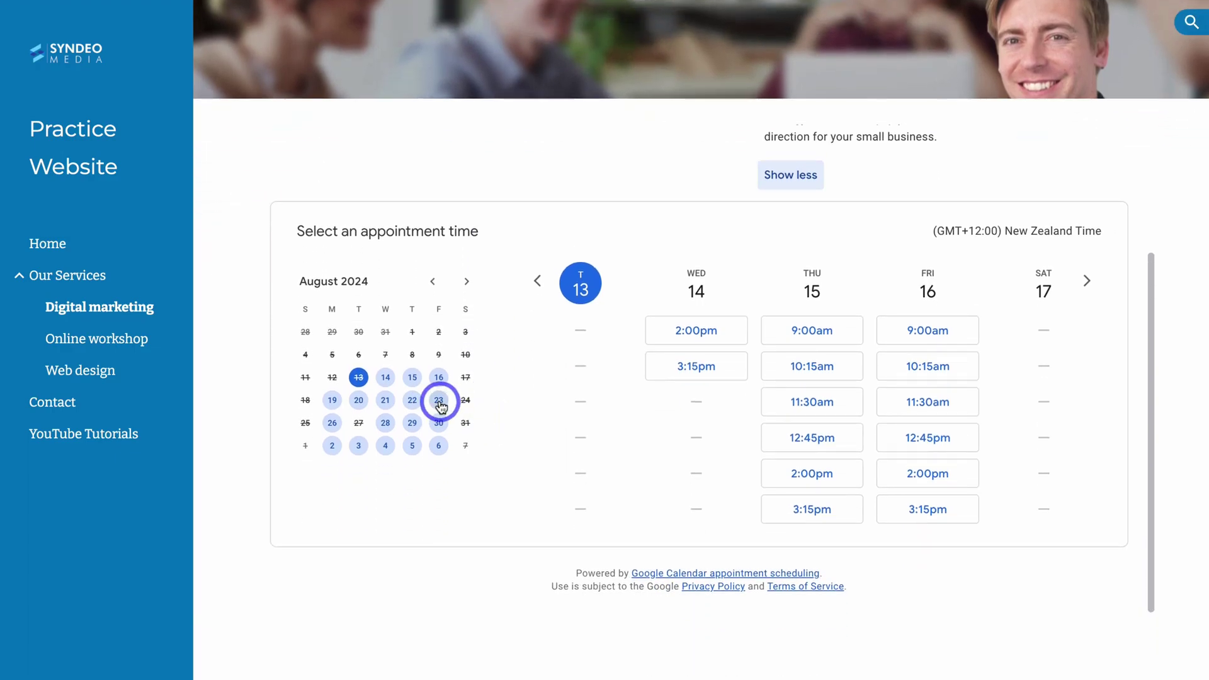
pyautogui.click(440, 404)
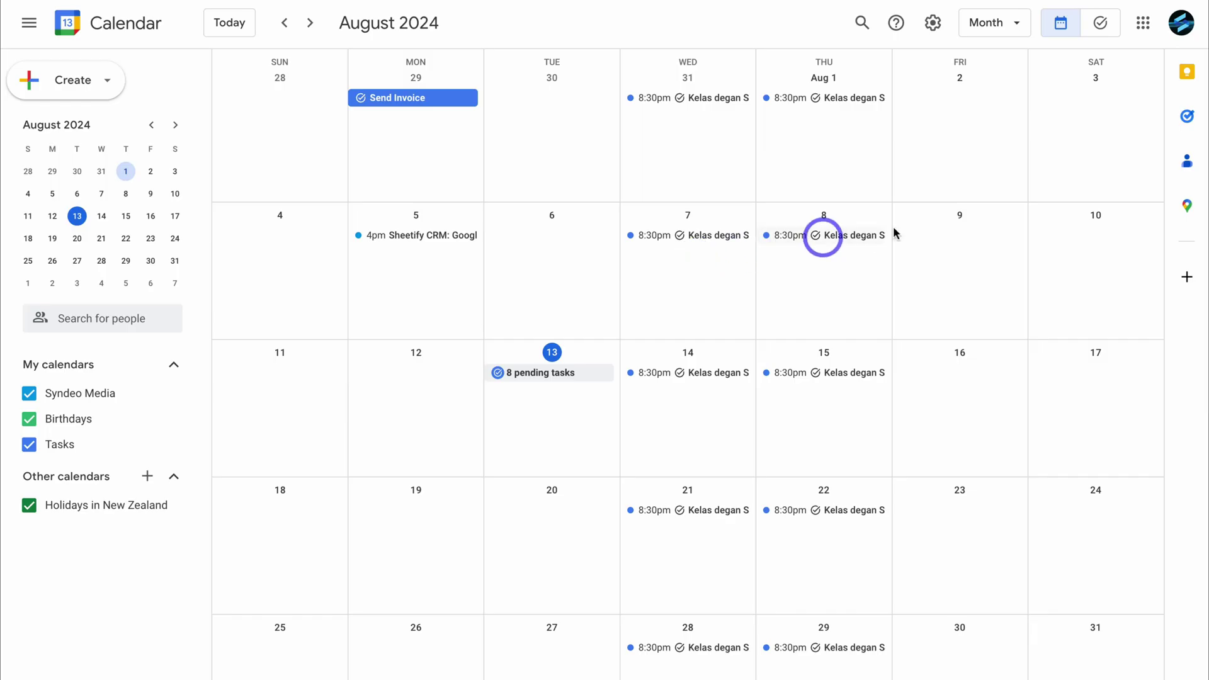
# Dismiss the Google apps list and untitled event draft, then create a new appointment schedule.
pyautogui.click(1143, 23)
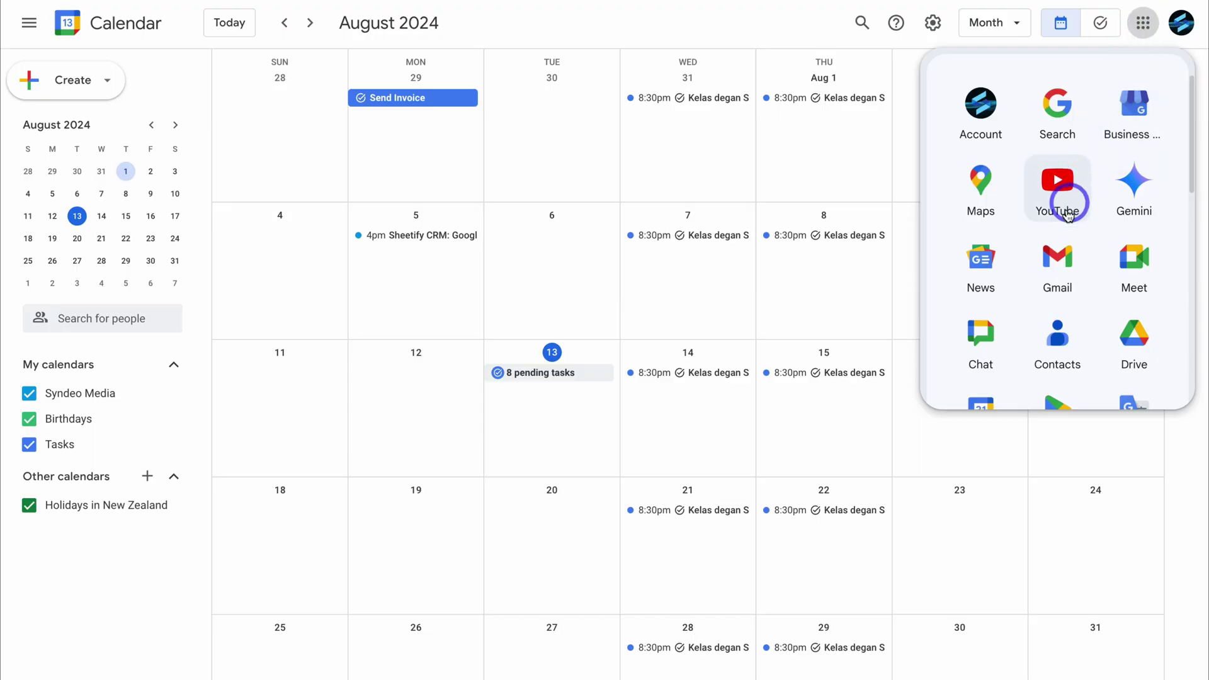
pyautogui.scroll(-2, 1069, 200)
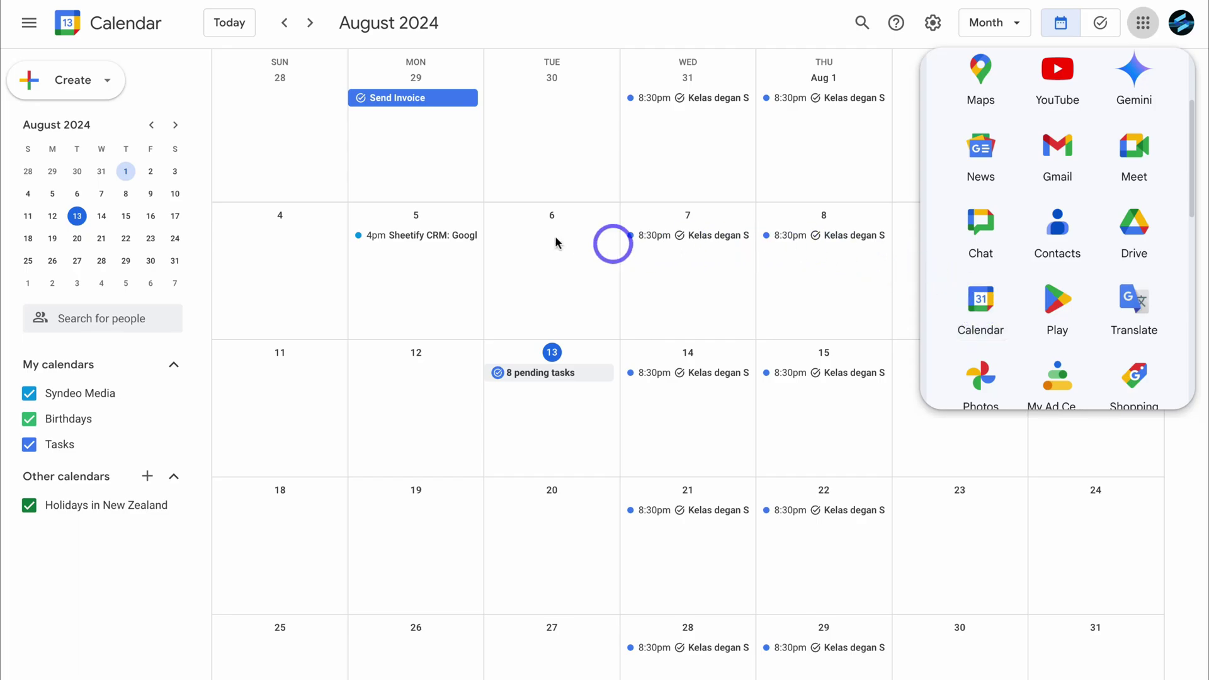
pyautogui.click(304, 165)
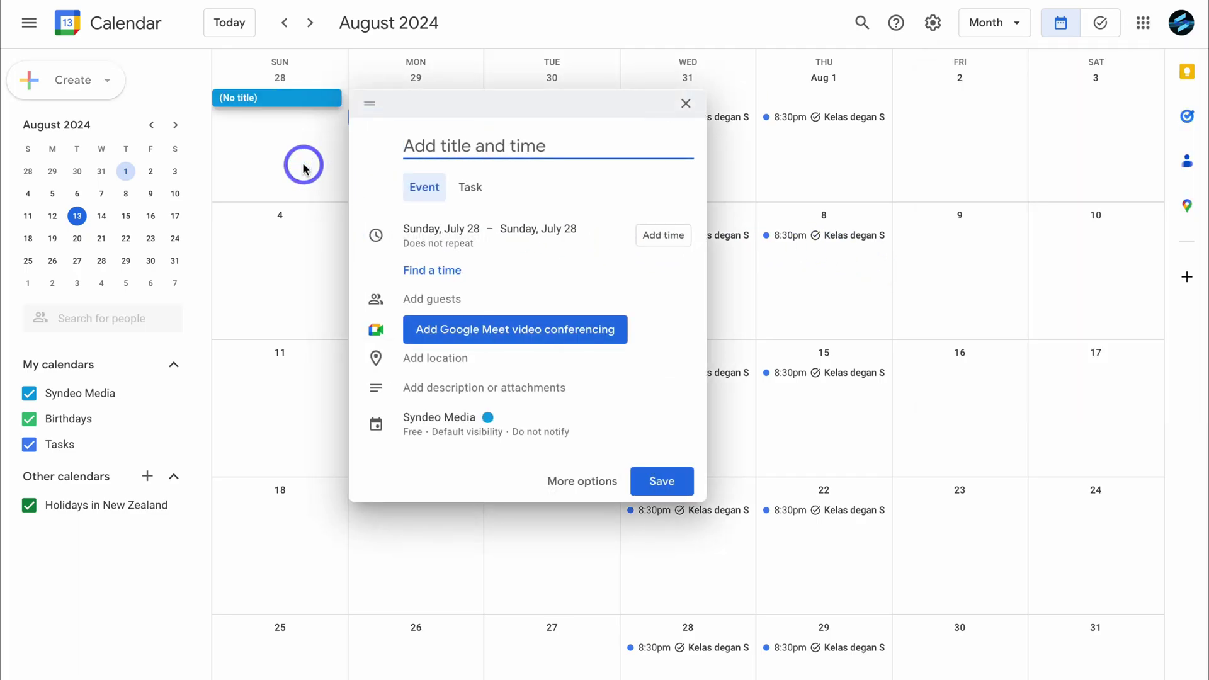
pyautogui.click(686, 103)
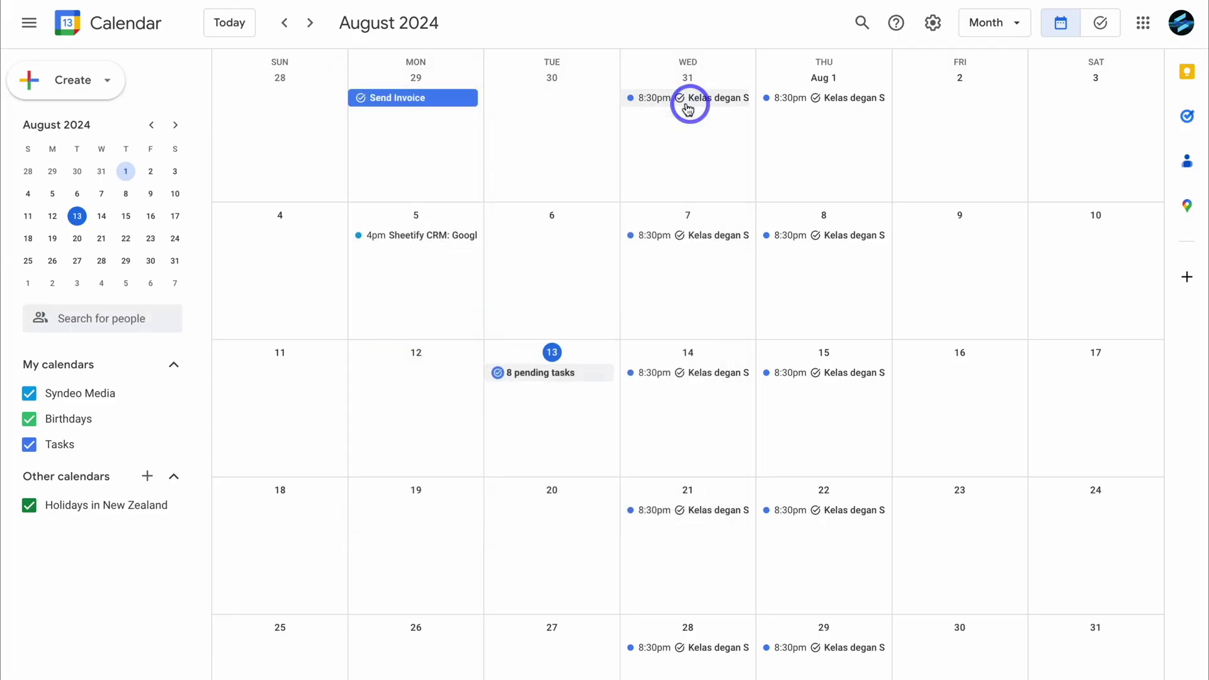
pyautogui.click(91, 82)
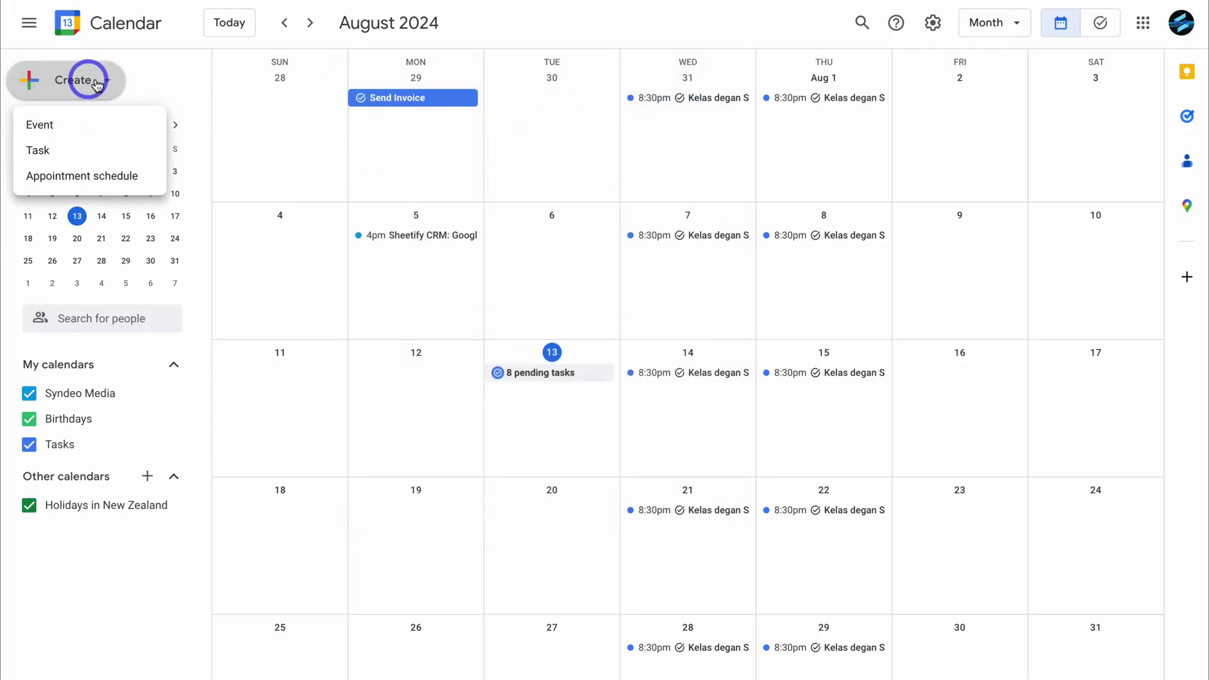
pyautogui.click(131, 177)
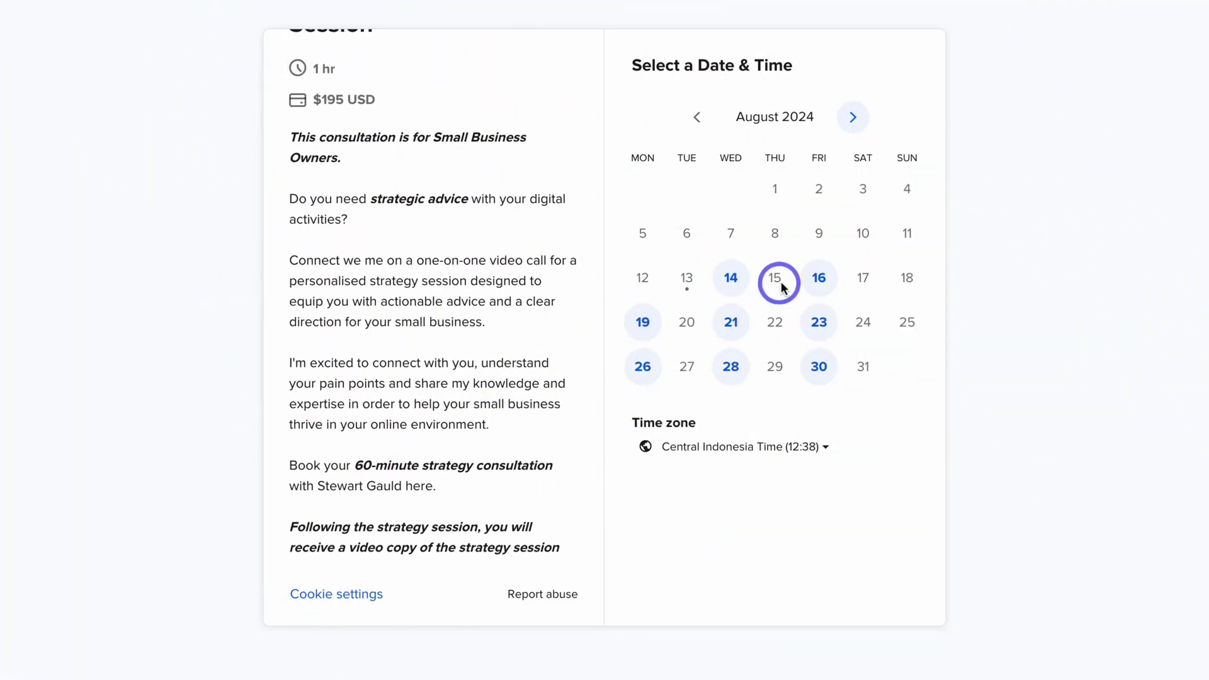
# Book the Friday, August 16 12:00 slot in Calendly and continue to the details form.
pyautogui.click(819, 278)
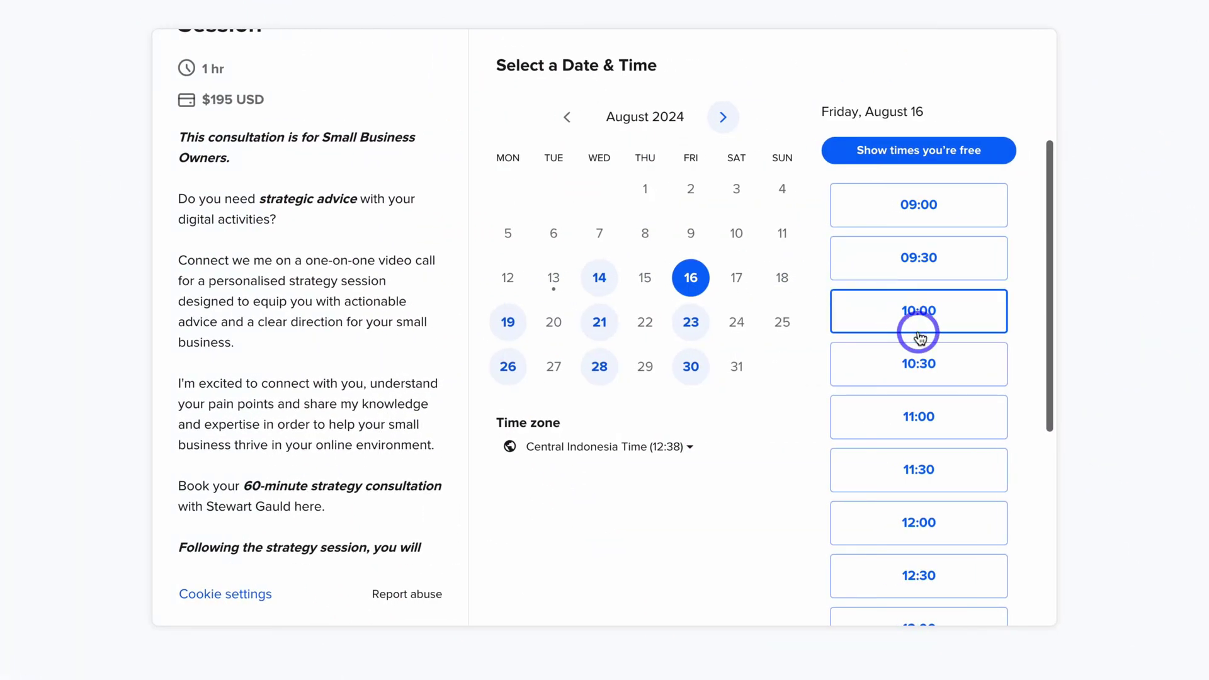
pyautogui.scroll(-4, 920, 334)
pyautogui.click(945, 305)
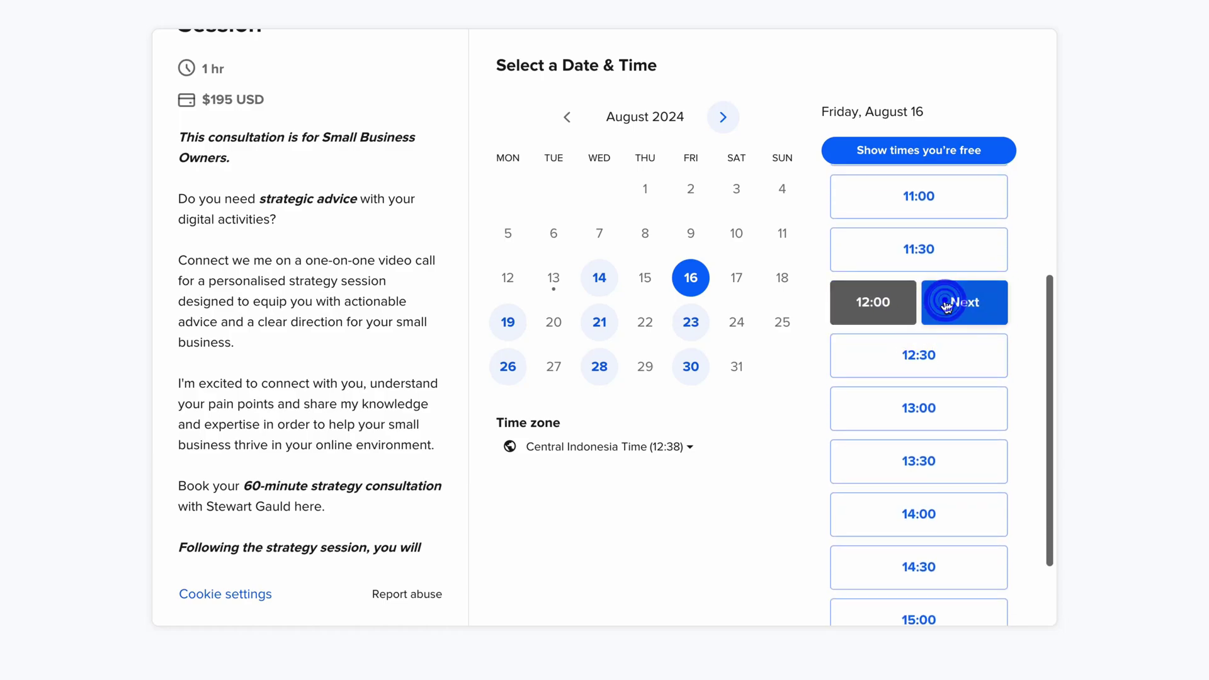
pyautogui.click(965, 312)
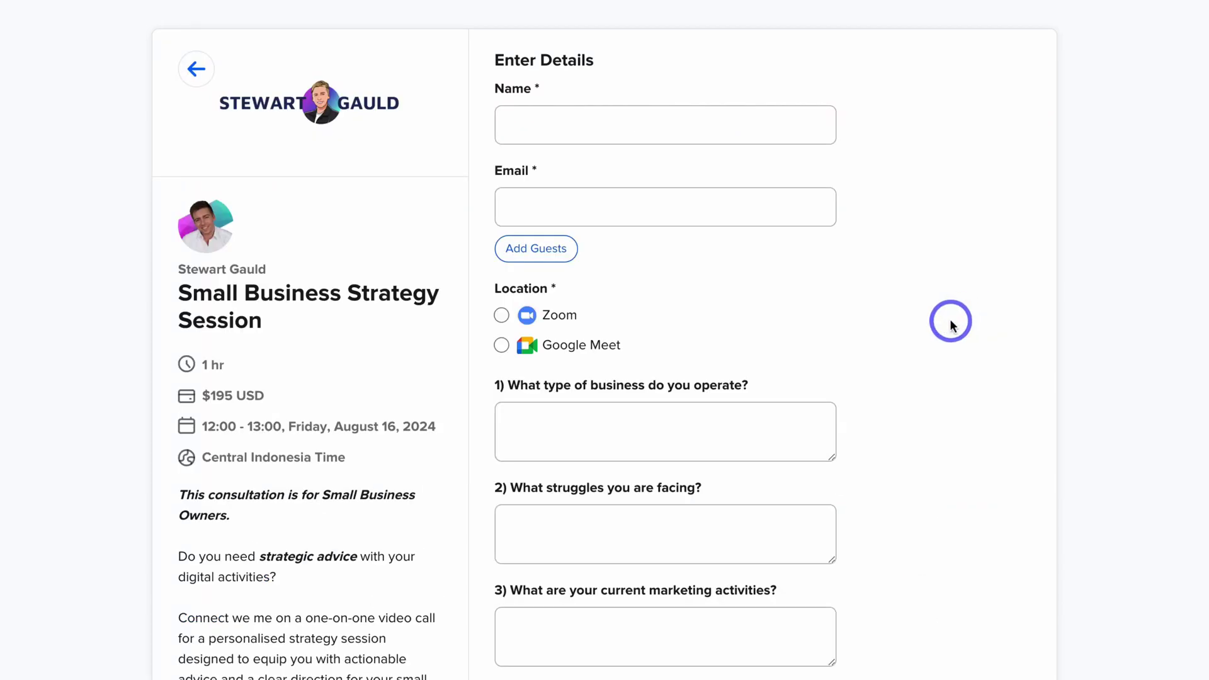
pyautogui.scroll(-1, 949, 318)
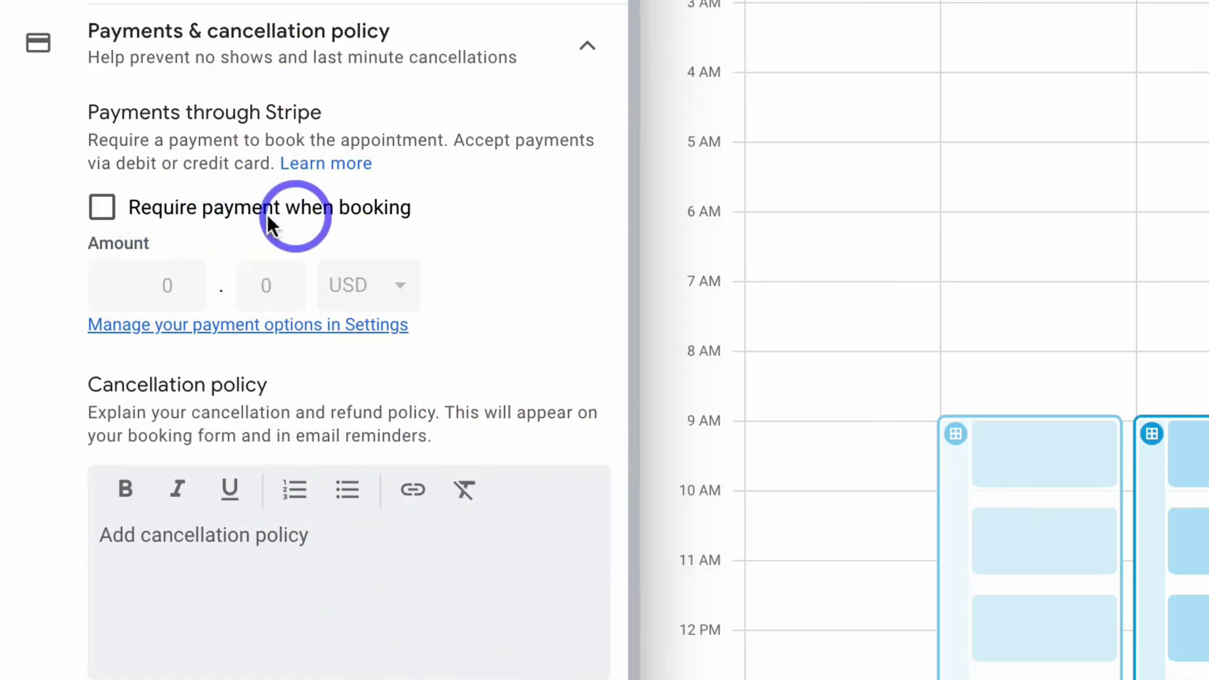
# Tick 'Require payment when booking' under Payments & cancellation policy.
pyautogui.click(103, 214)
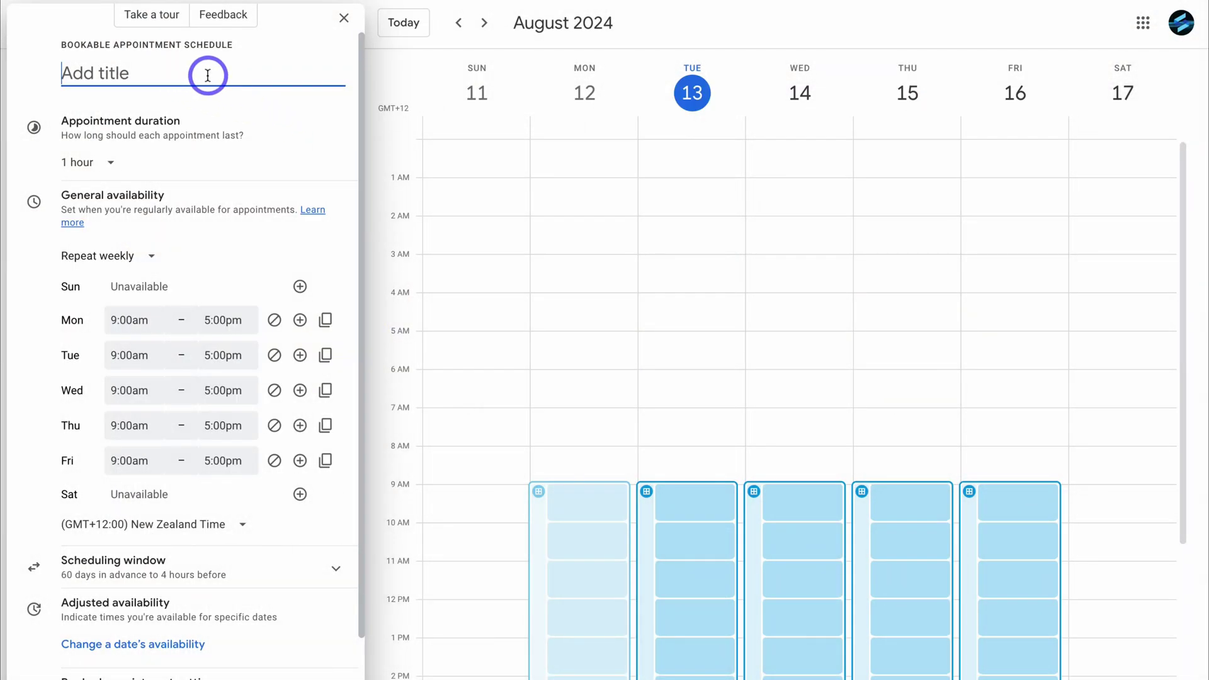
# Title the schedule 'Strategy Session' and keep the appointment duration at 1 hour.
pyautogui.write('Strategy Session')
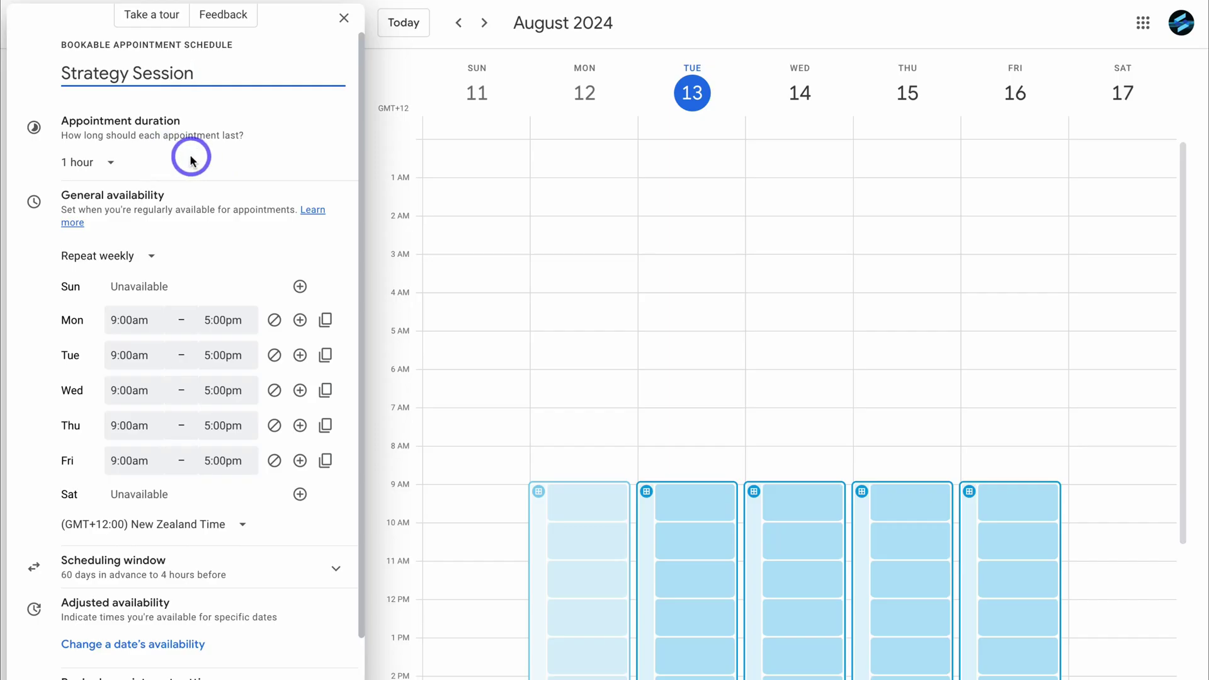
pyautogui.click(108, 163)
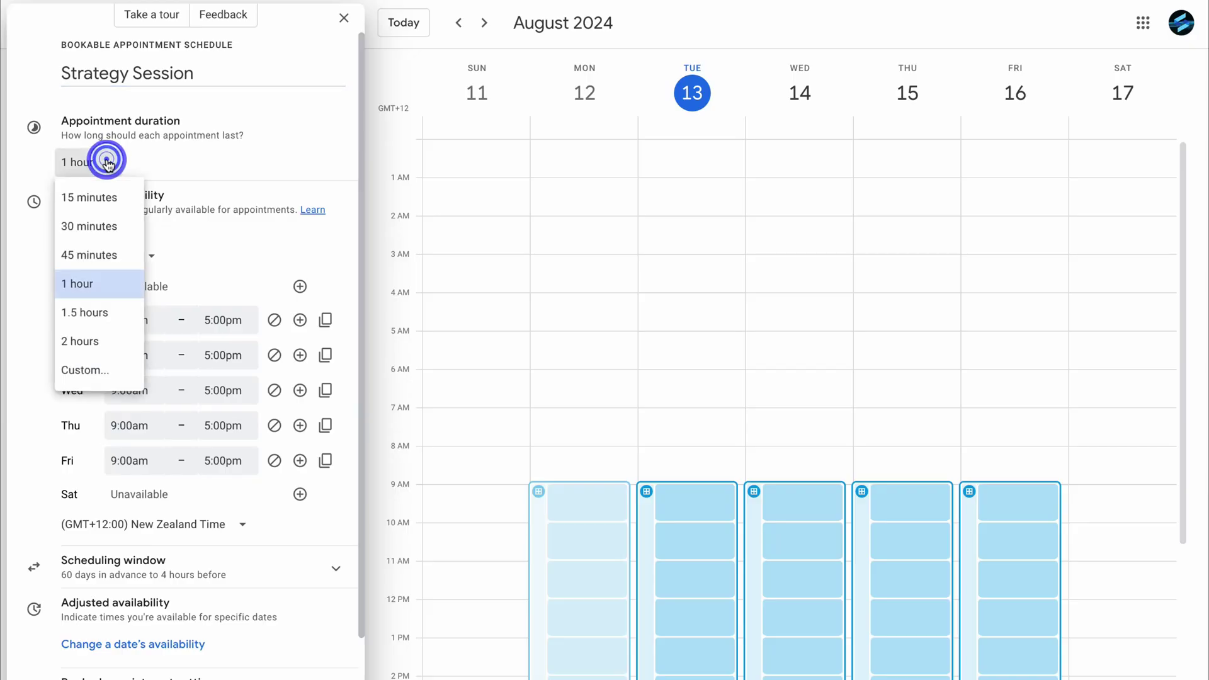
pyautogui.click(120, 289)
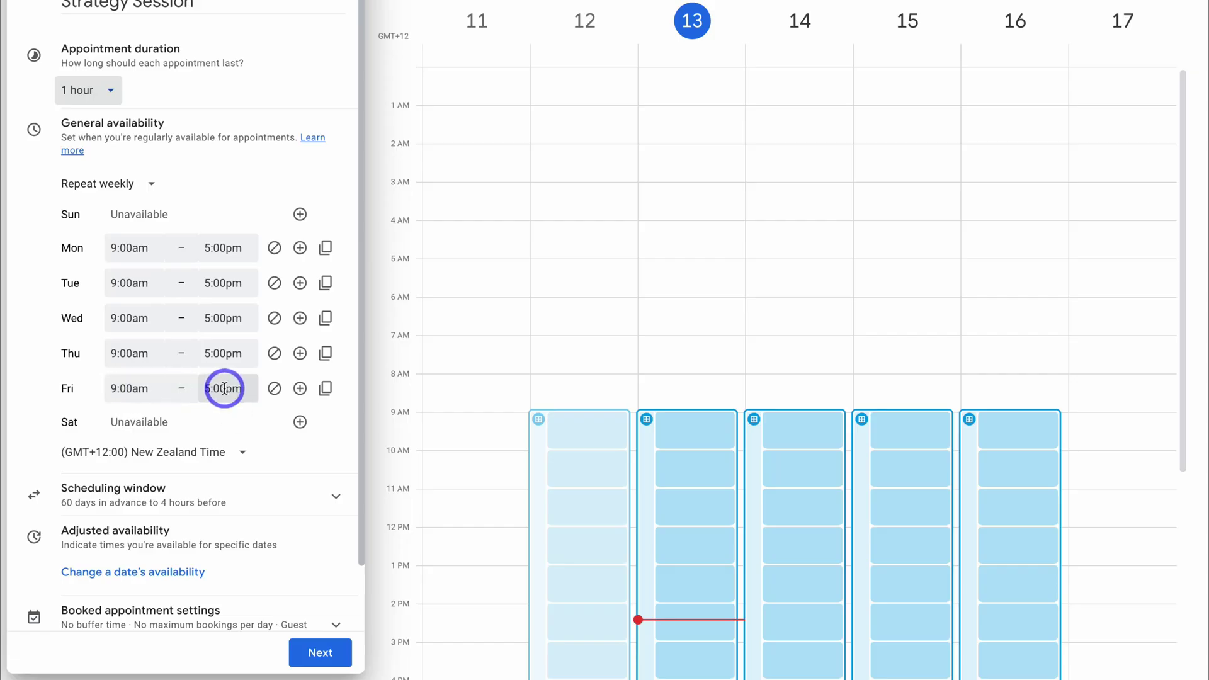
# Clear Wednesday's hours and re-add a period starting at 2:00pm, ending 5:00pm.
pyautogui.click(273, 320)
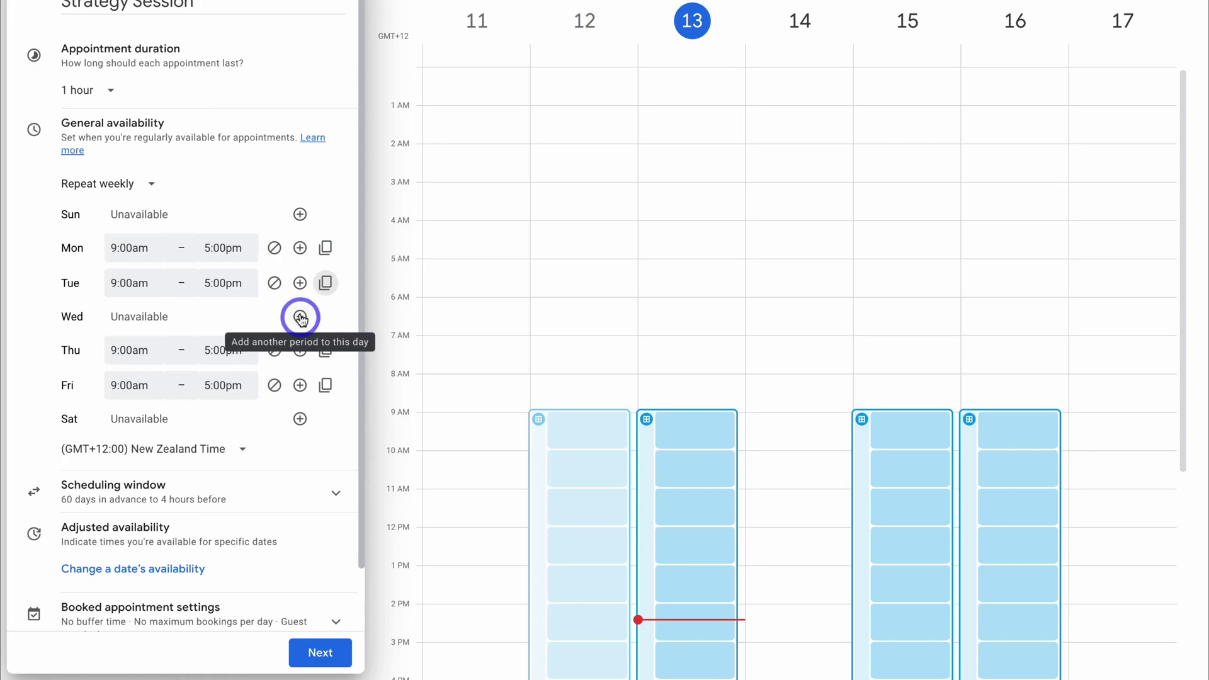
pyautogui.click(300, 316)
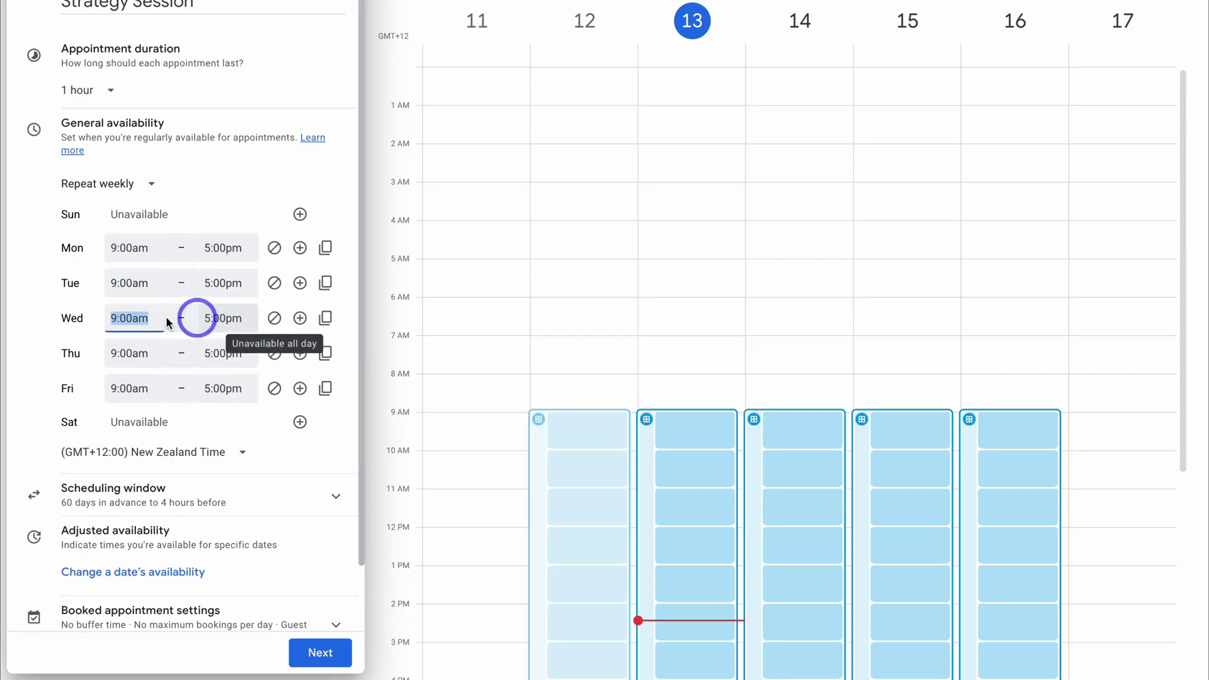
pyautogui.click(127, 318)
pyautogui.scroll(-5, 145, 403)
pyautogui.click(148, 419)
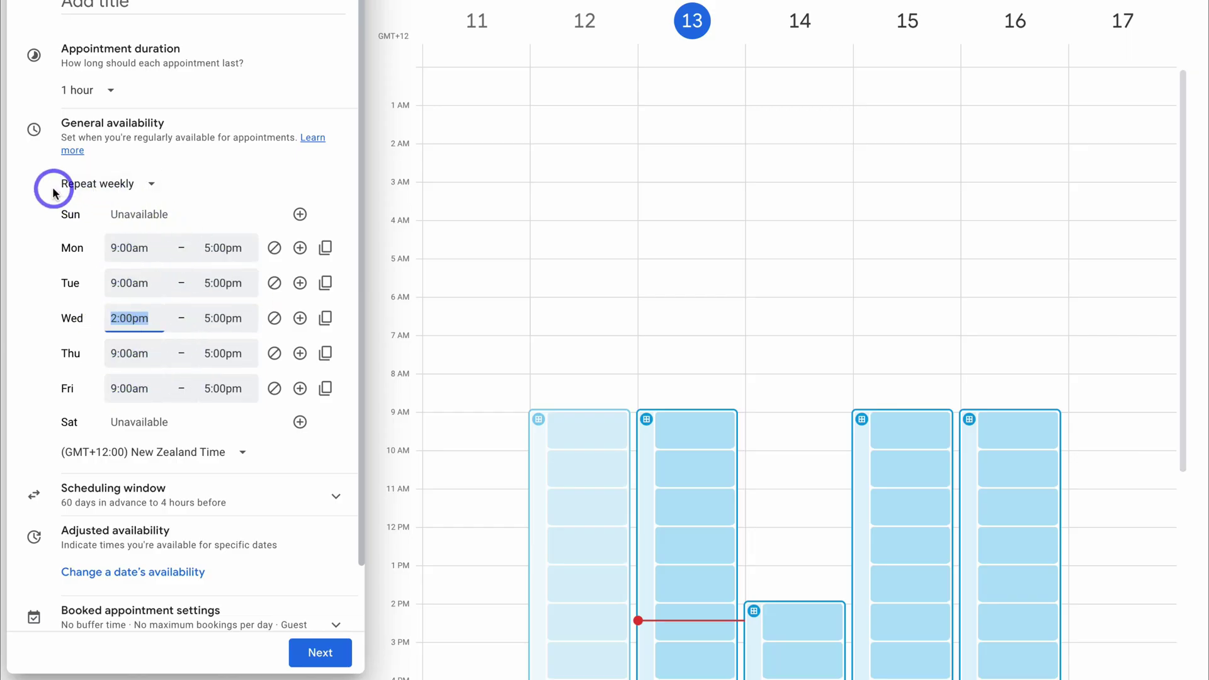
pyautogui.click(144, 187)
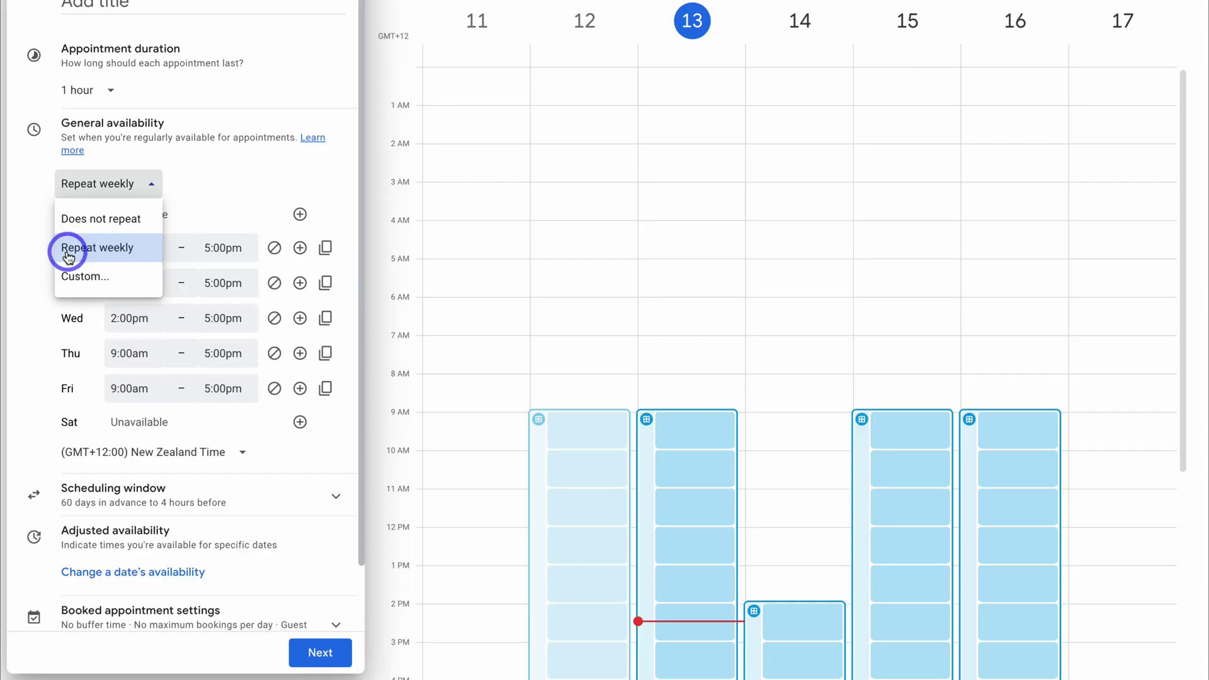
pyautogui.click(119, 277)
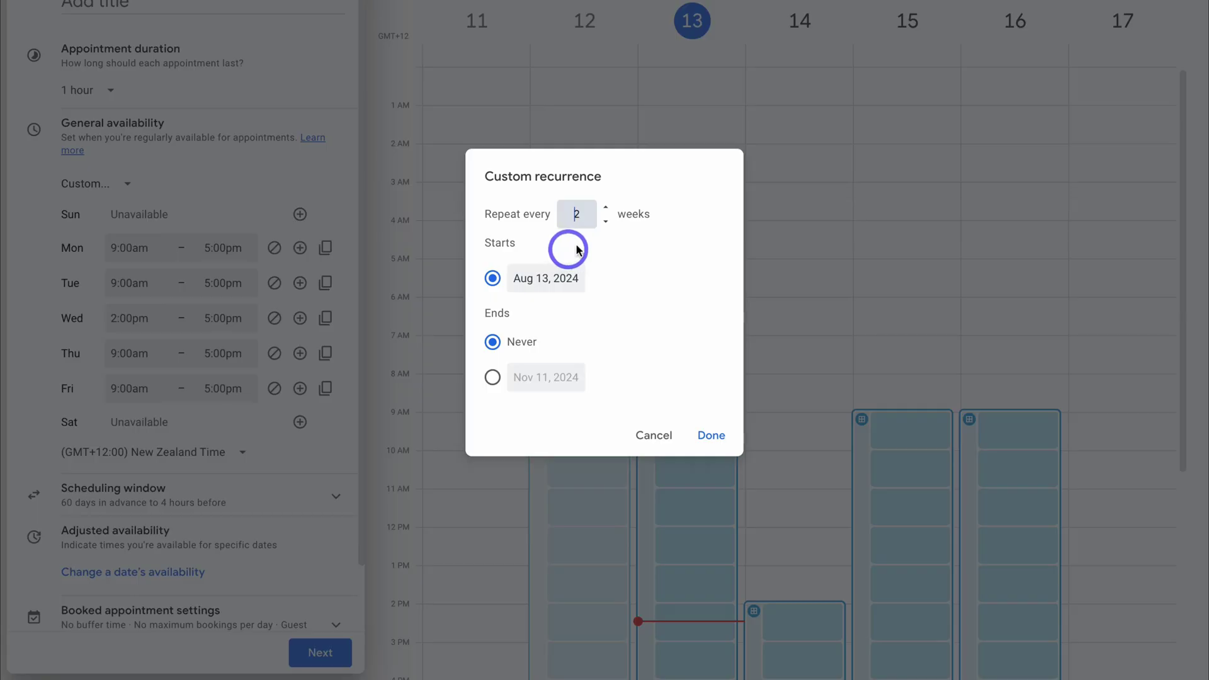
pyautogui.click(608, 209)
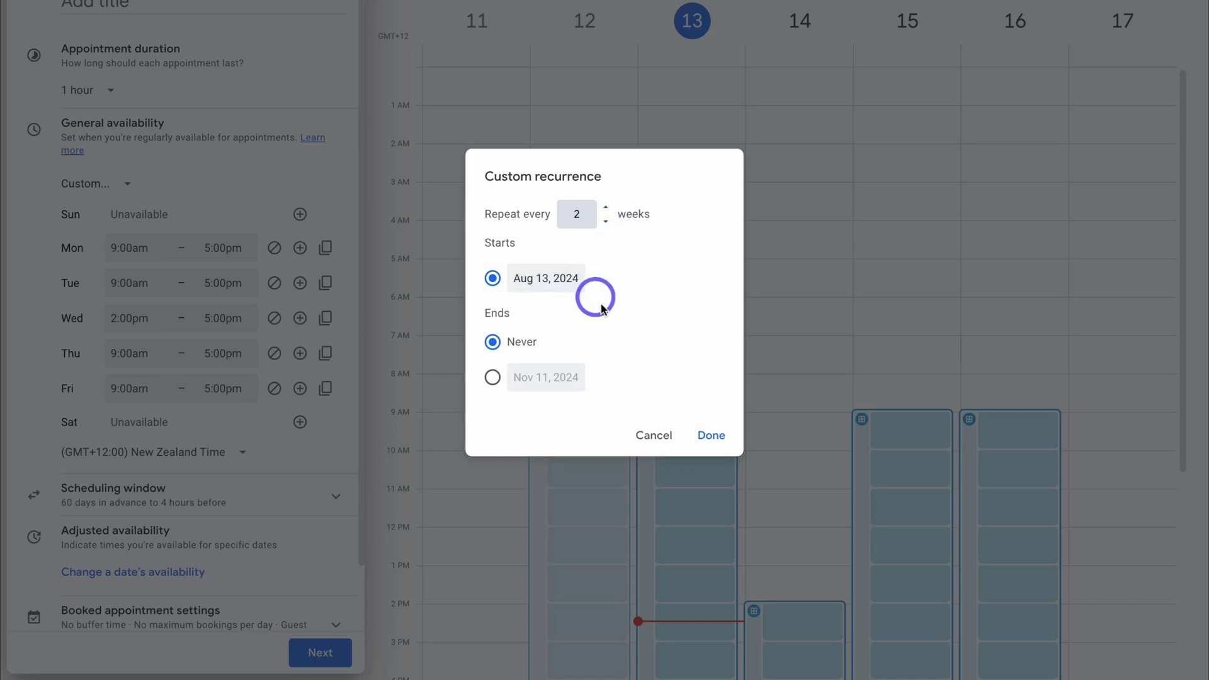
pyautogui.click(652, 434)
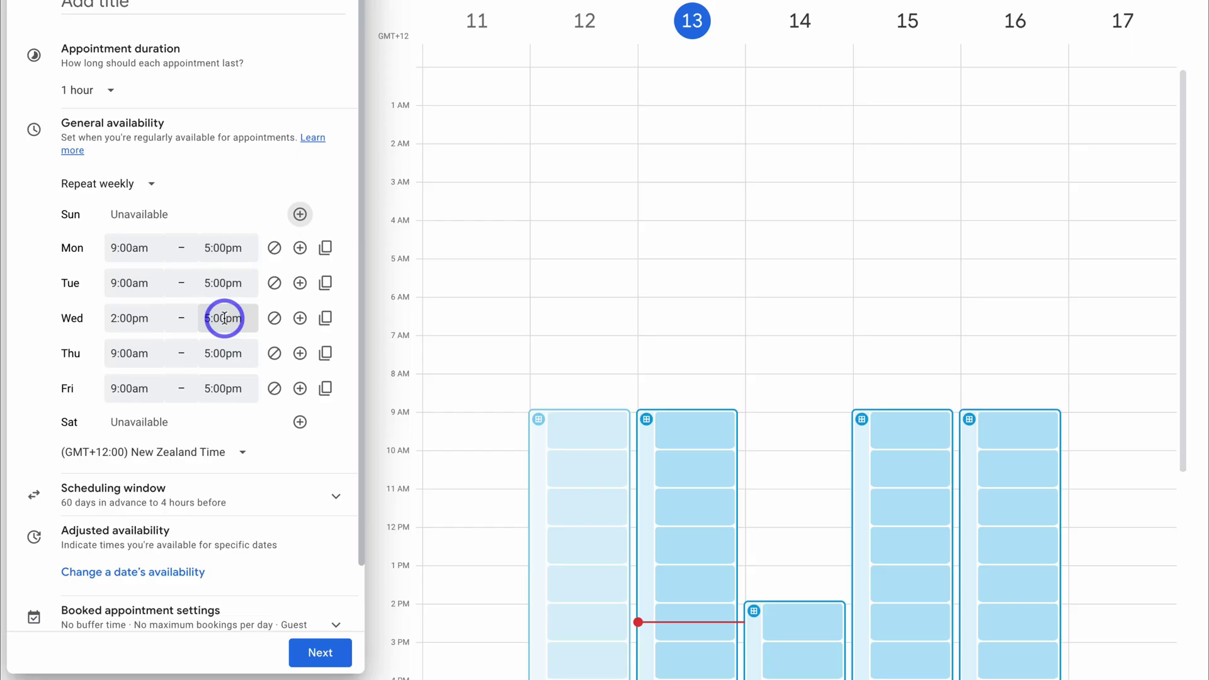
pyautogui.scroll(-1, 225, 317)
pyautogui.click(238, 378)
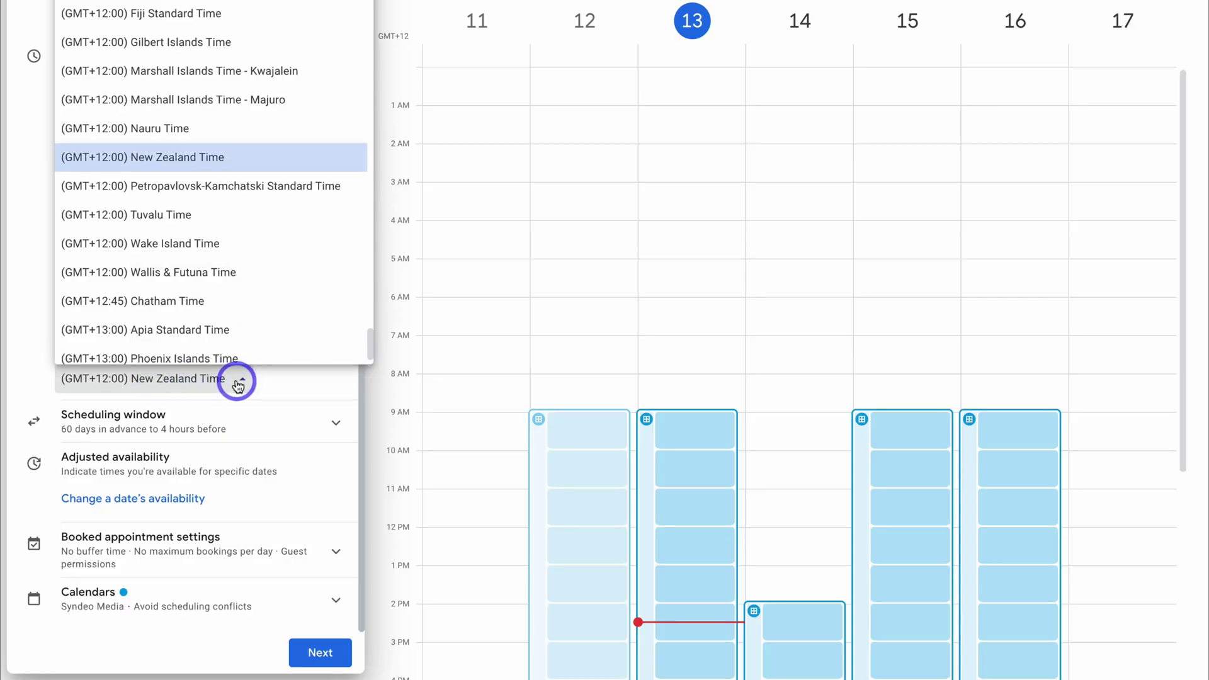
pyautogui.click(297, 379)
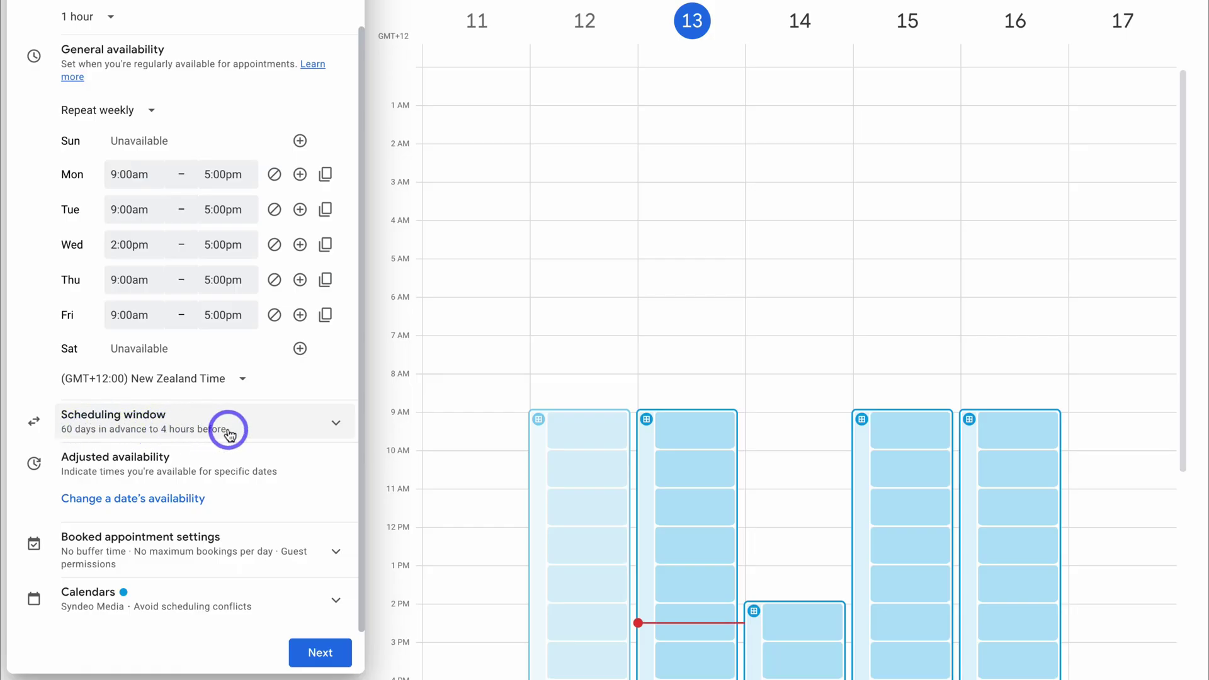
# Add a date-specific availability change marking Aug 27, 2024 as unavailable.
pyautogui.click(331, 424)
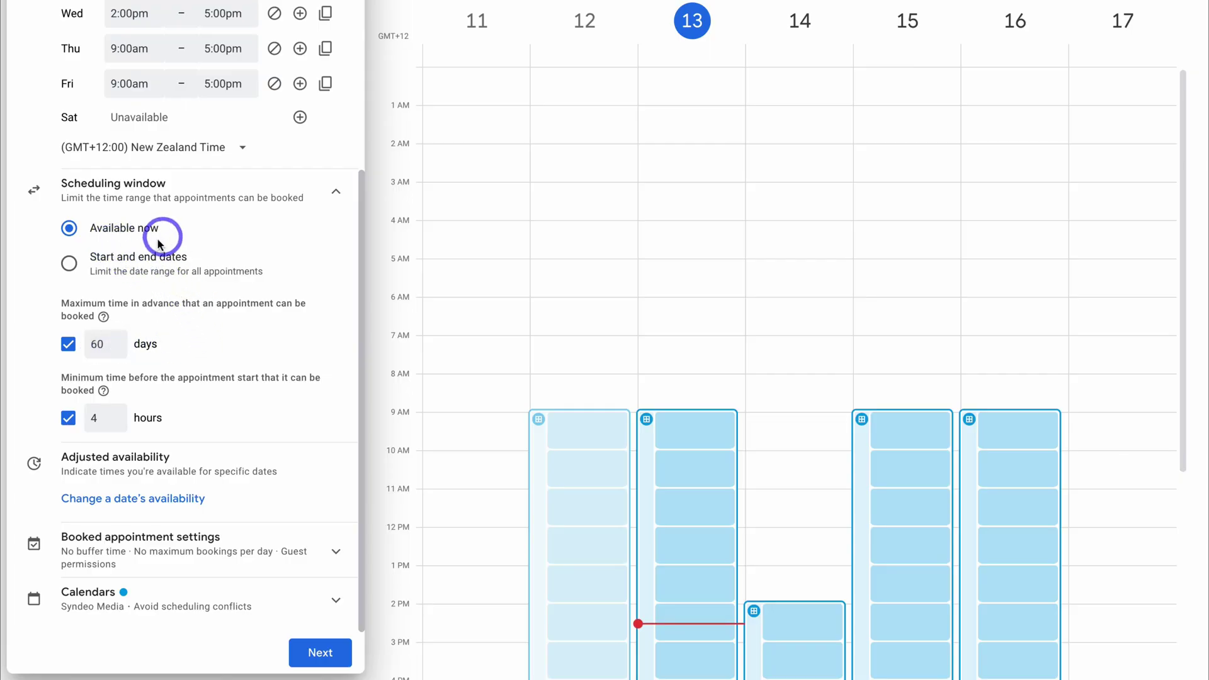
pyautogui.click(336, 191)
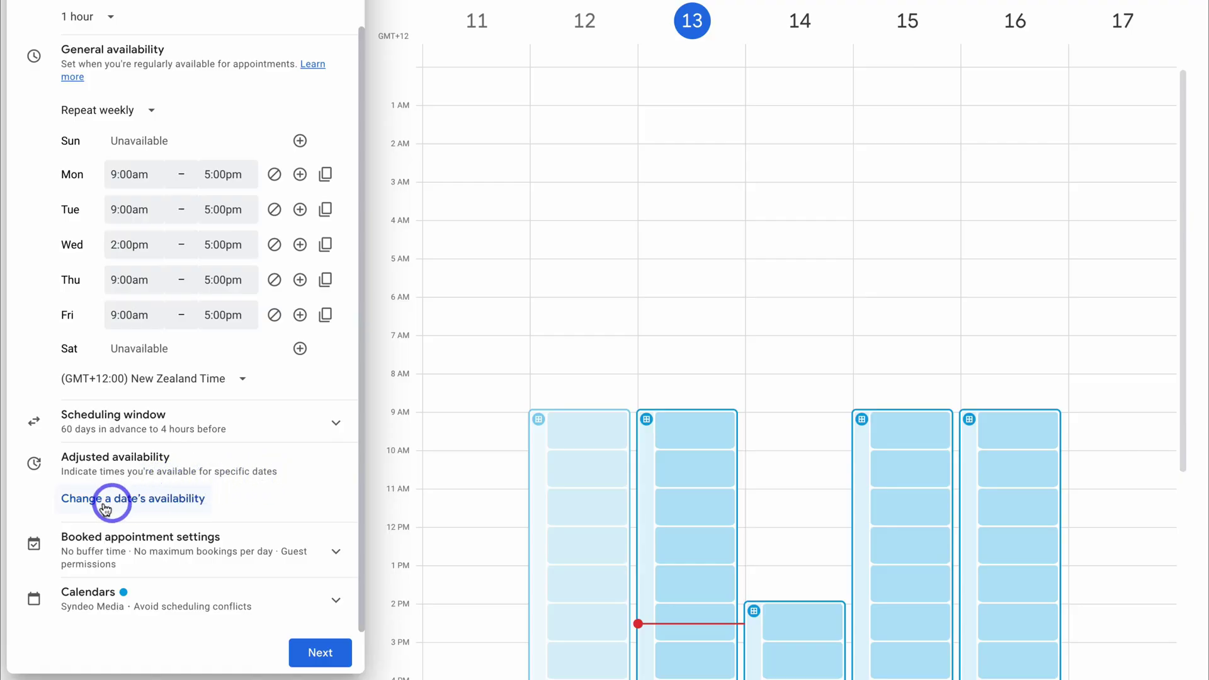
pyautogui.click(185, 504)
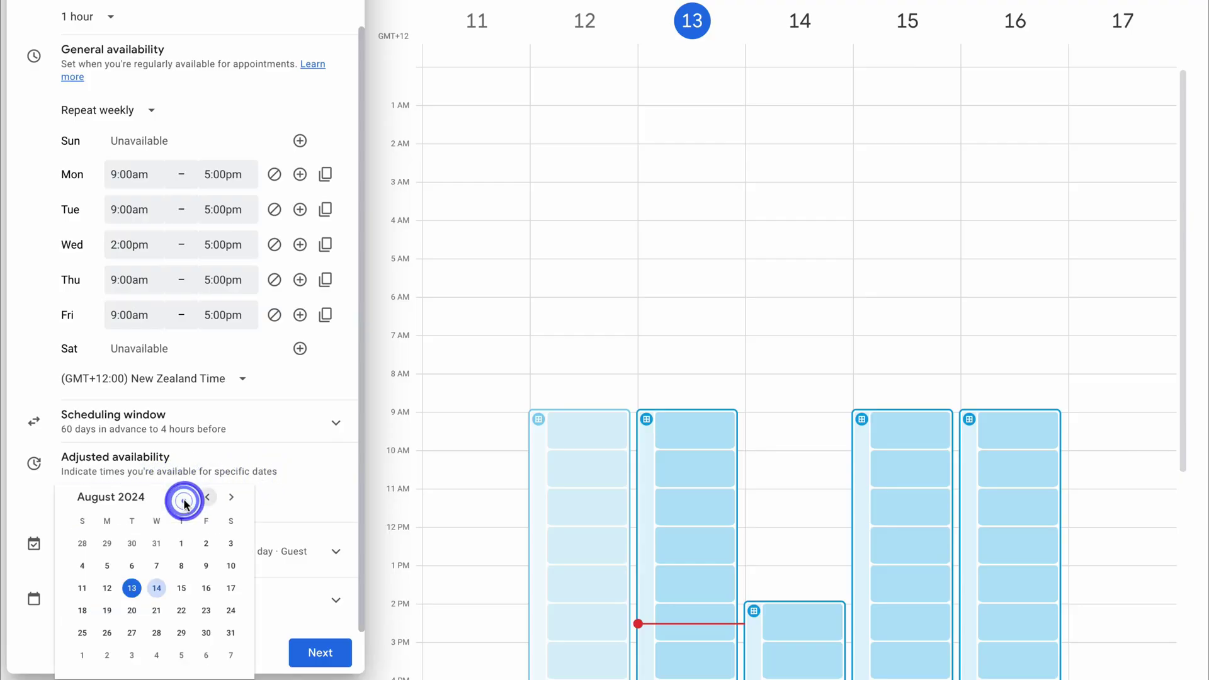
pyautogui.click(132, 631)
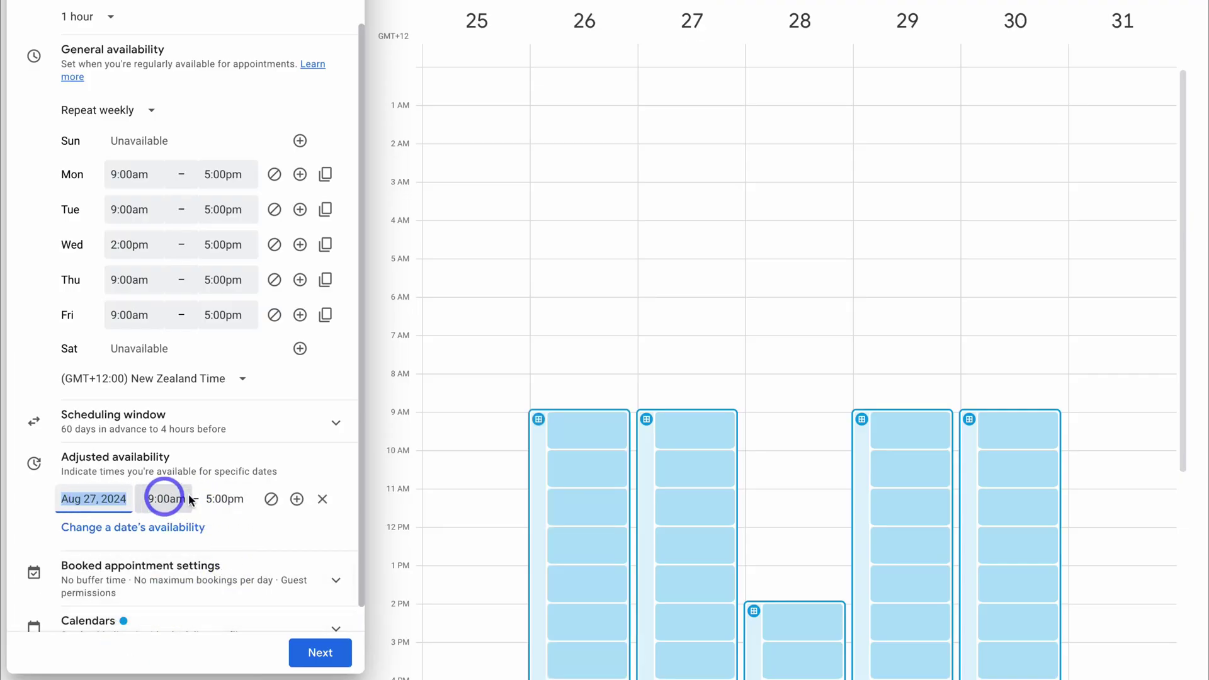
pyautogui.click(272, 499)
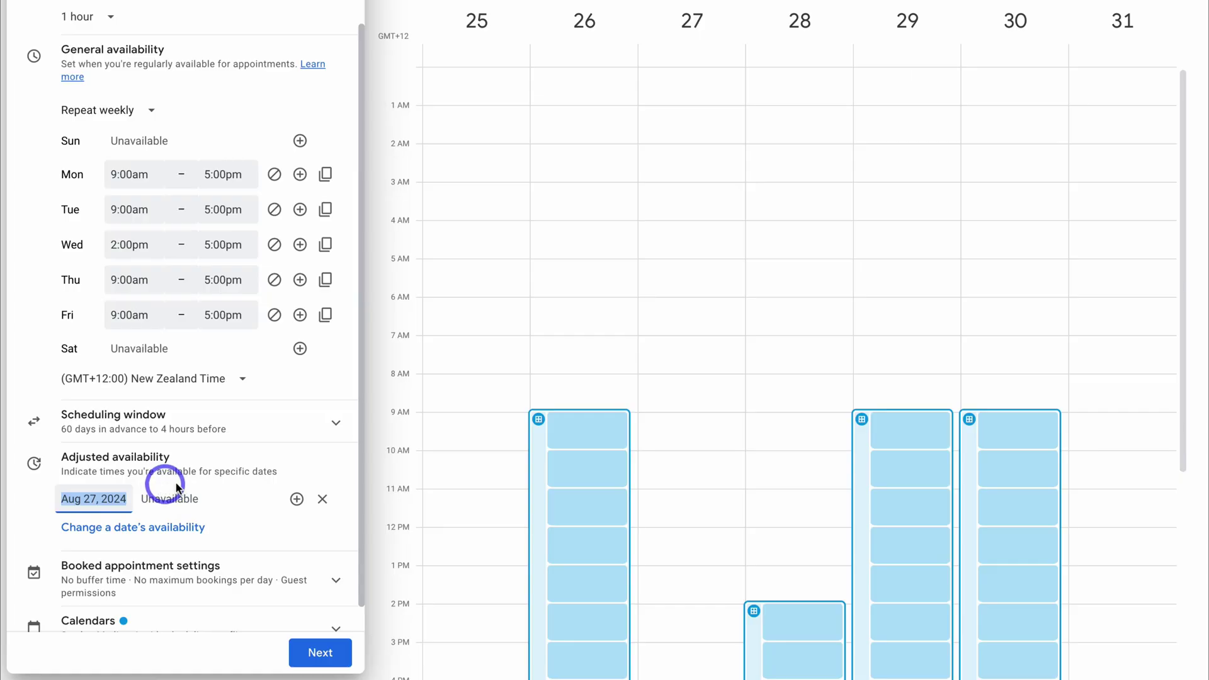
pyautogui.scroll(-1, 239, 482)
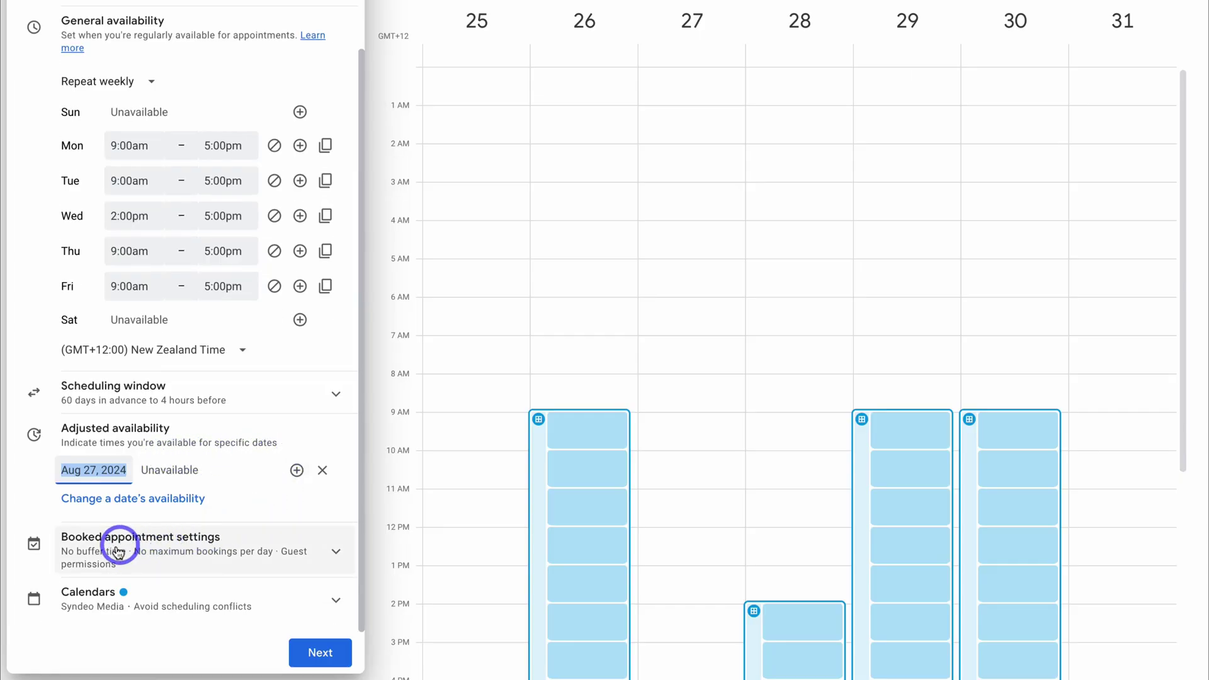
# Turn on a 15-minute buffer time between booked appointments.
pyautogui.click(271, 546)
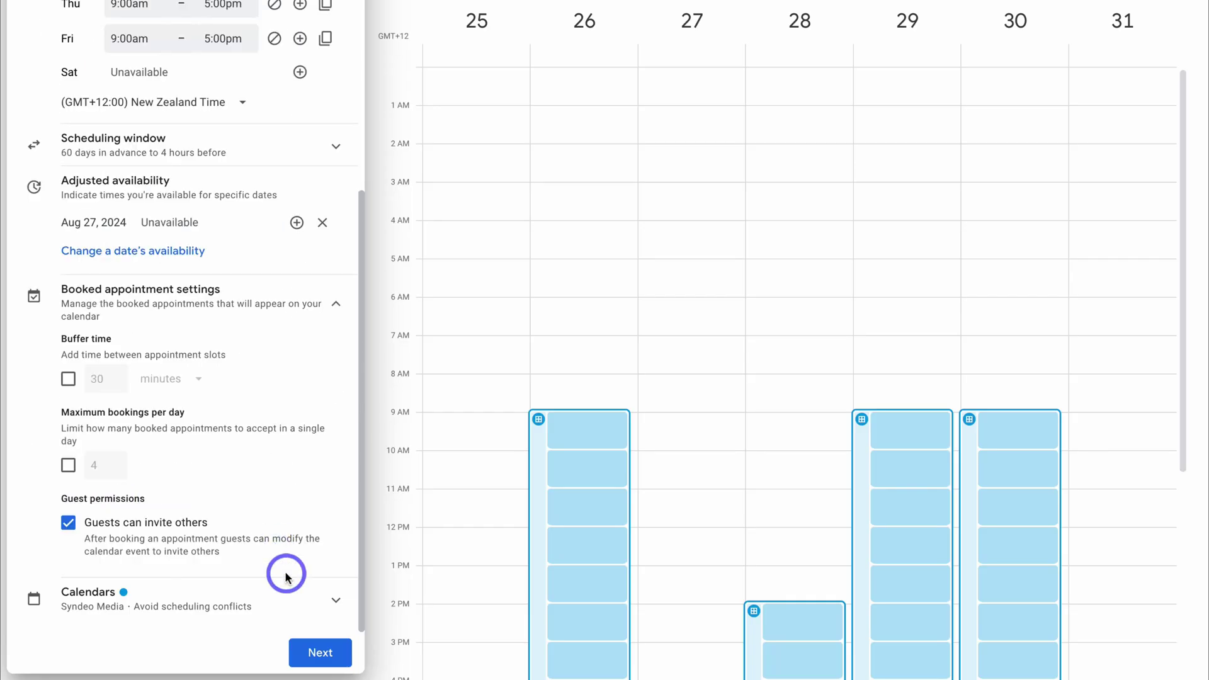
pyautogui.click(68, 380)
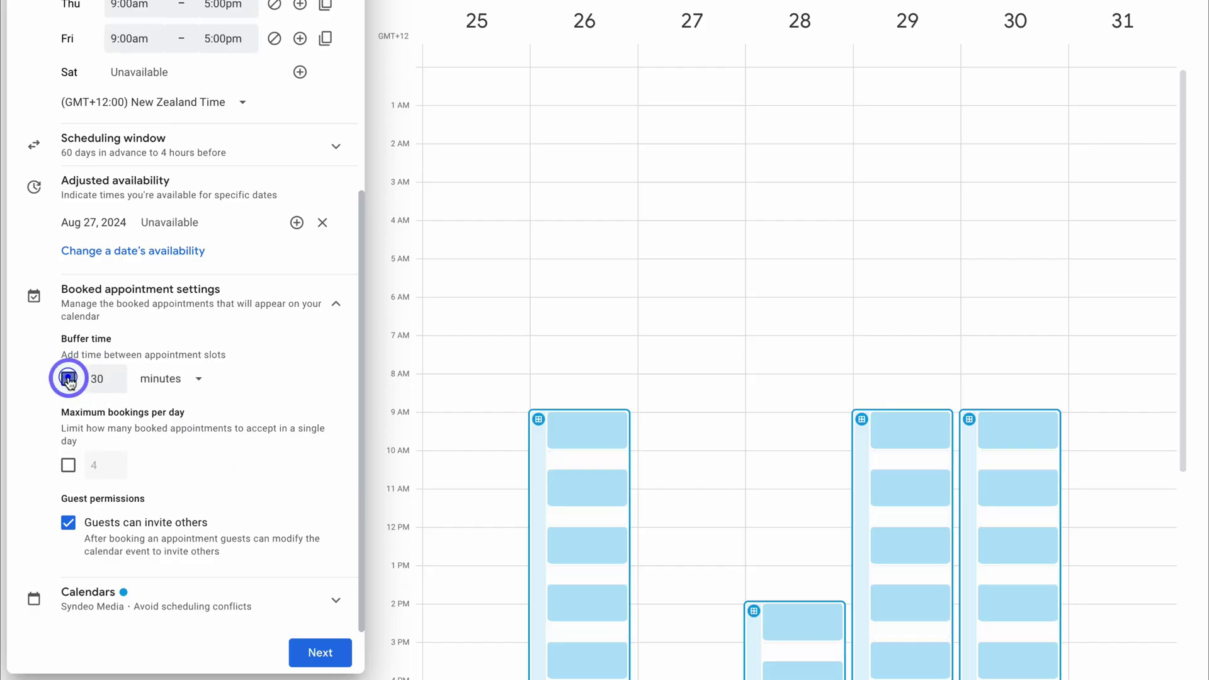
pyautogui.moveTo(104, 378); pyautogui.dragTo(90, 382)
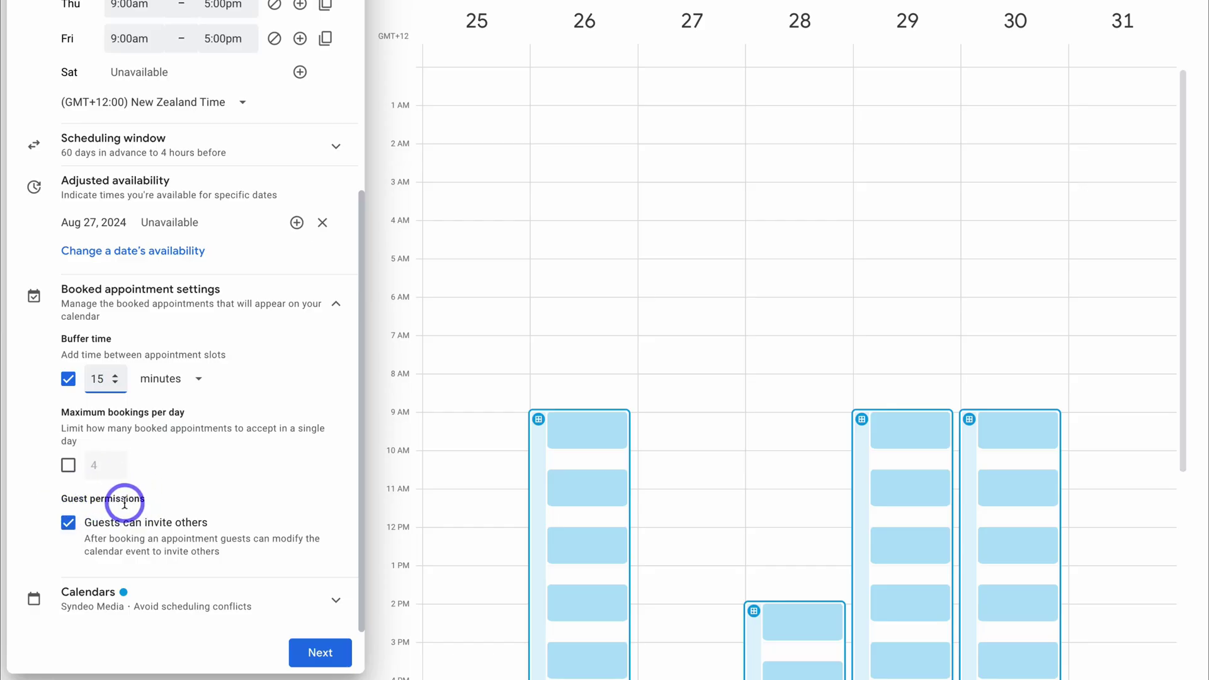
# Stop guests from inviting others and continue to the booking page settings.
pyautogui.click(67, 523)
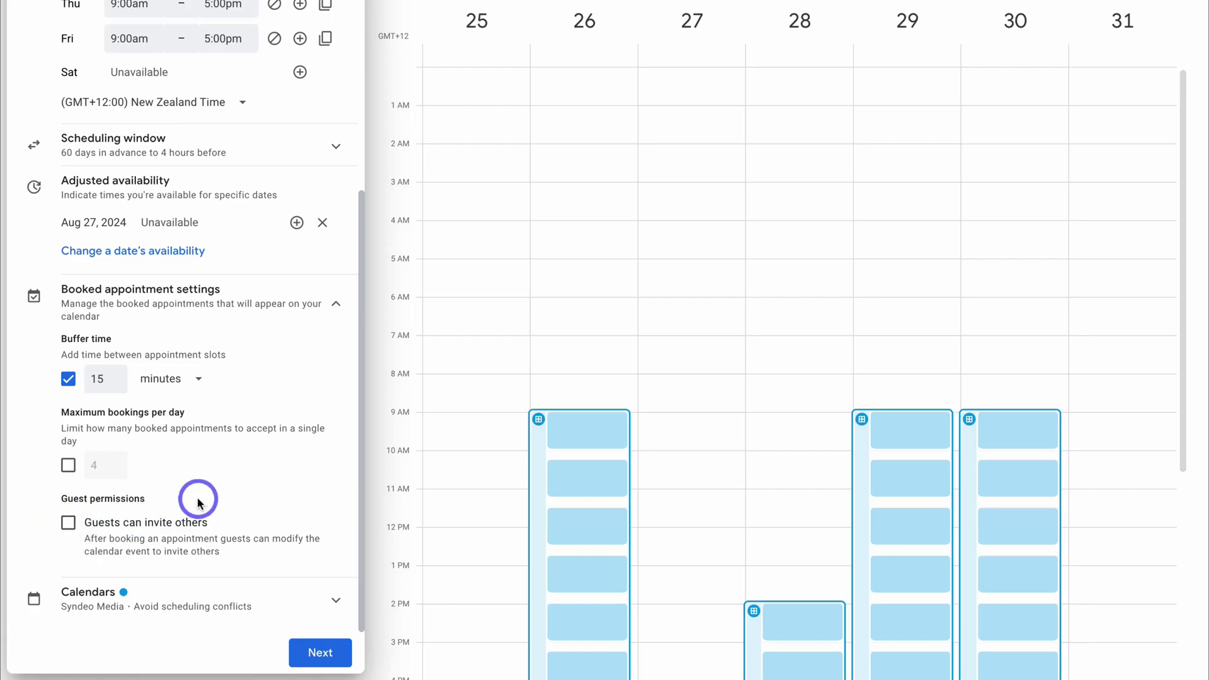
pyautogui.click(237, 596)
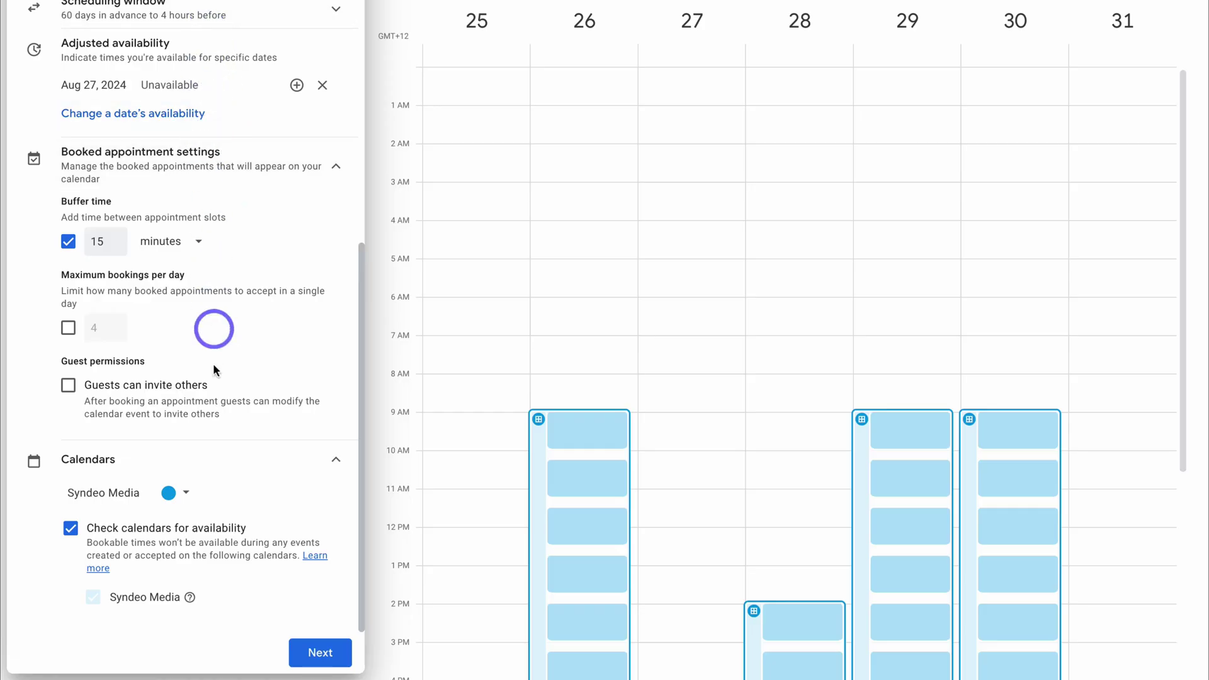
pyautogui.click(311, 659)
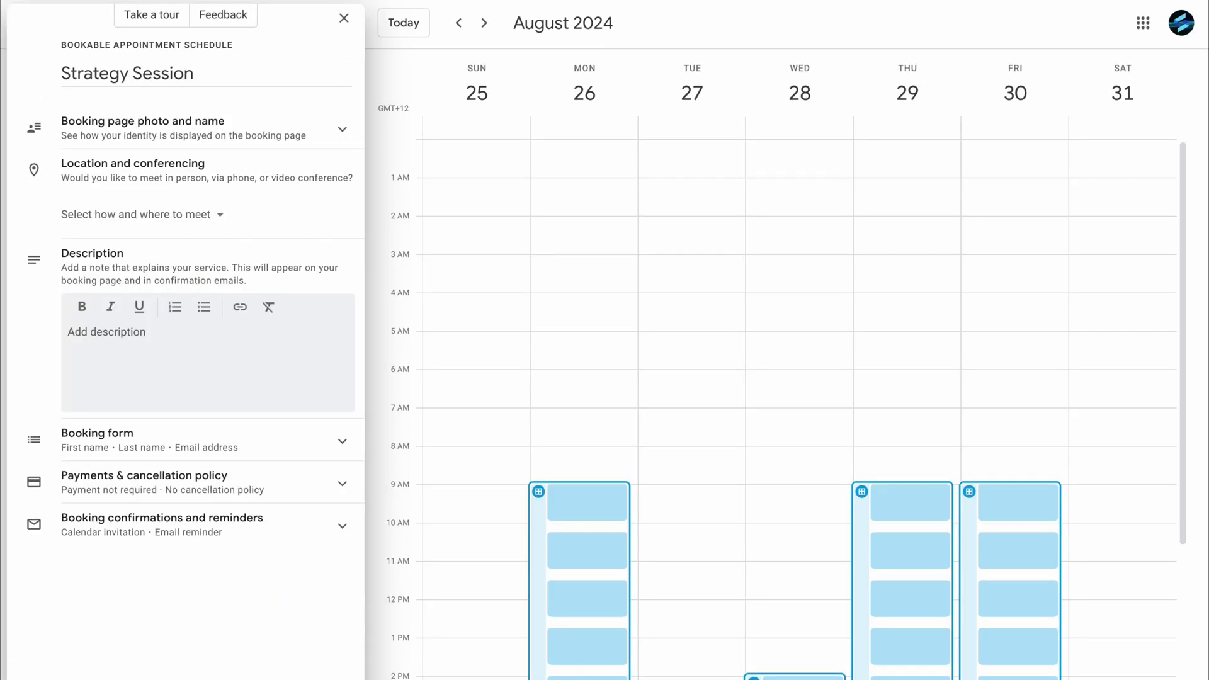
# Hold Strategy Sessions over Google Meet video conferencing.
pyautogui.click(320, 131)
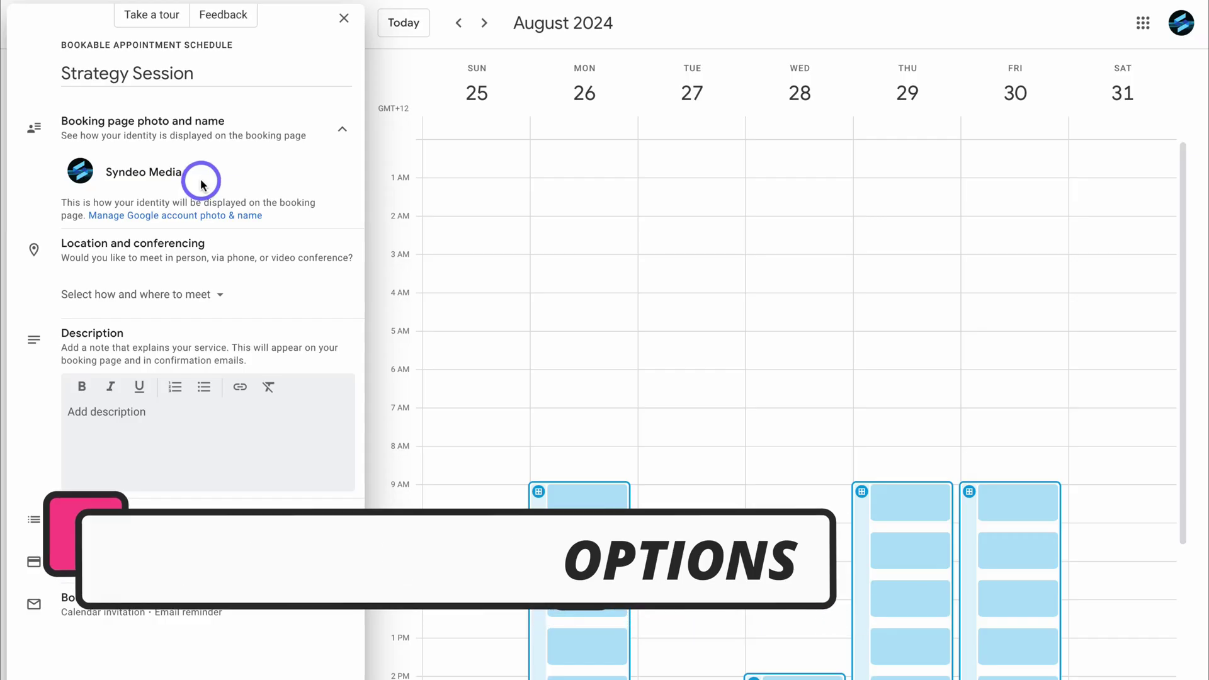
pyautogui.click(345, 131)
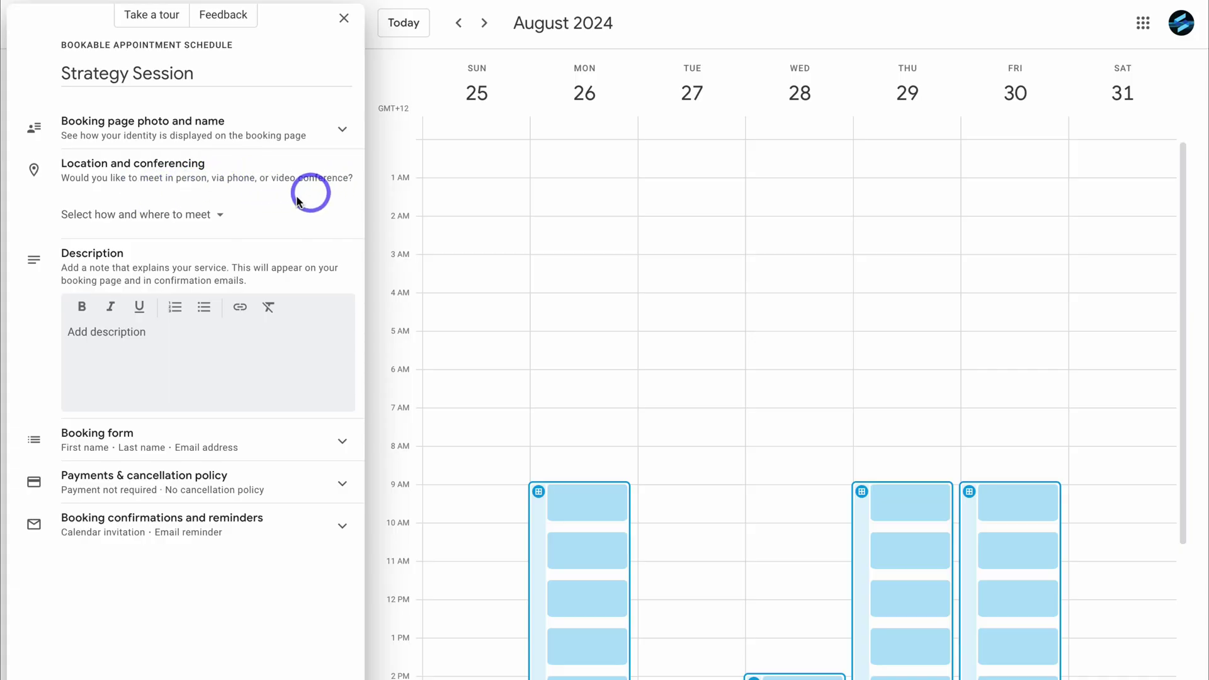
pyautogui.click(211, 218)
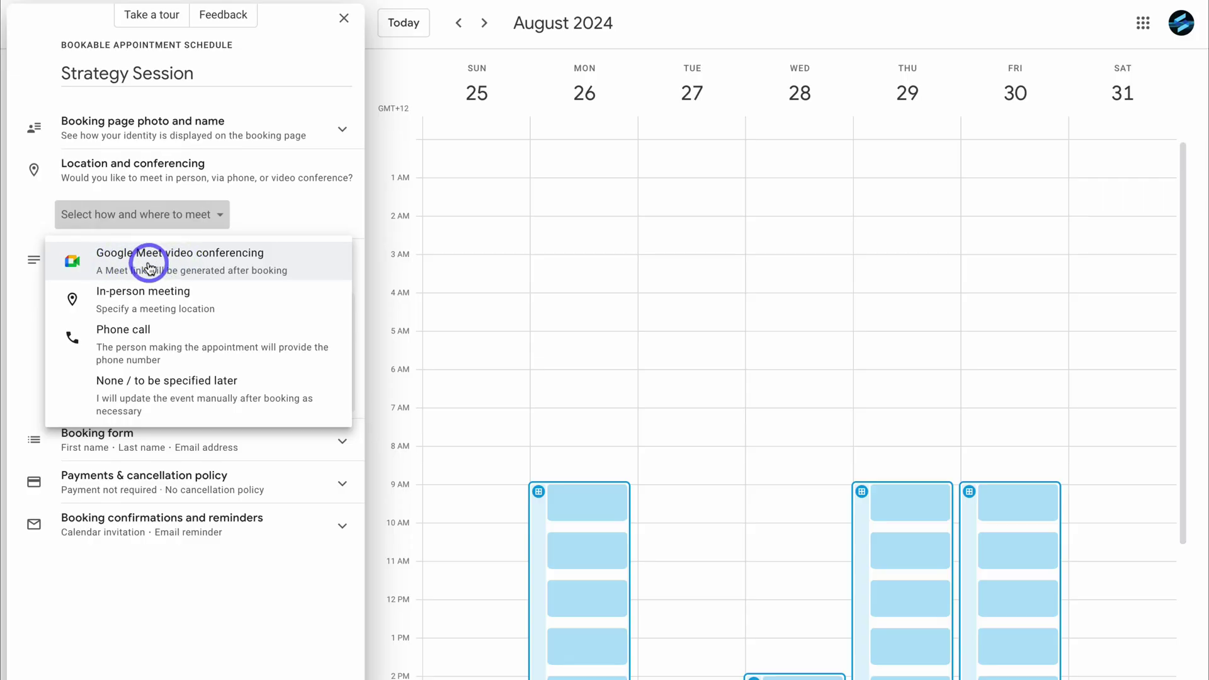
pyautogui.click(183, 259)
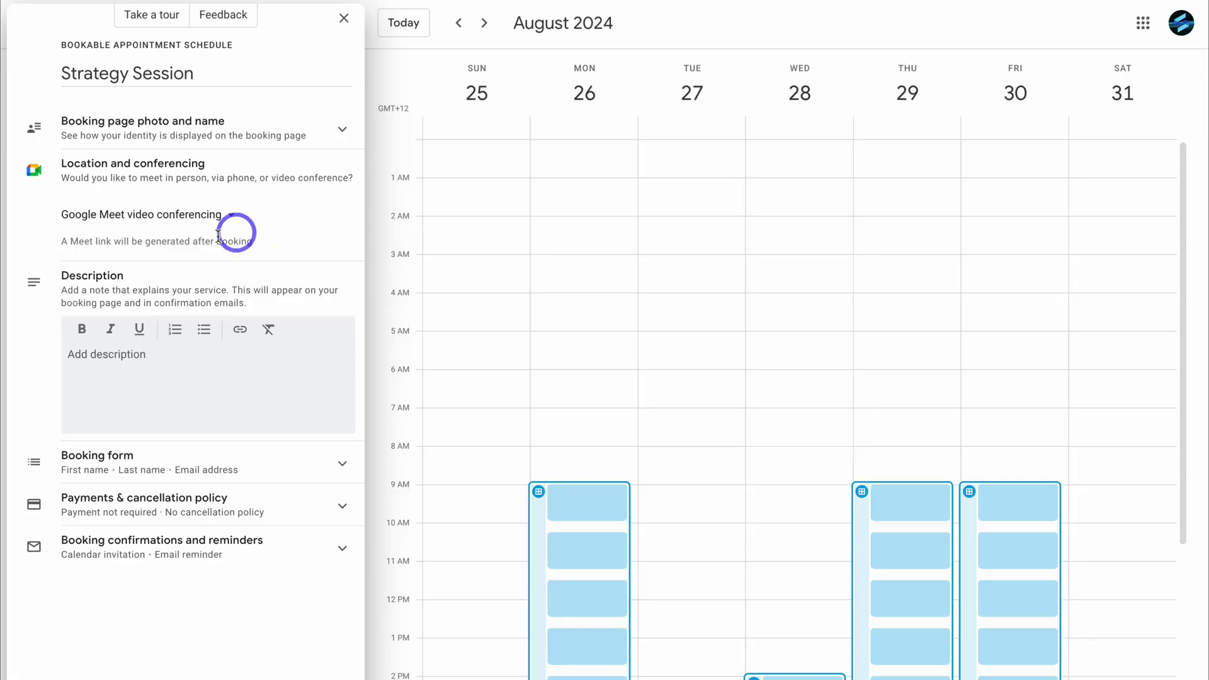
# Paste the three-paragraph Small Business Owners pitch into the Description.
pyautogui.click(118, 365)
pyautogui.write('This consultation is for Small Business Owners.  Do you need strategic advice with your digital activities?  Connect with me on a one-on-one video call for a personalized strategy session to equip you with actionable advice and a clear direction for your small business.')
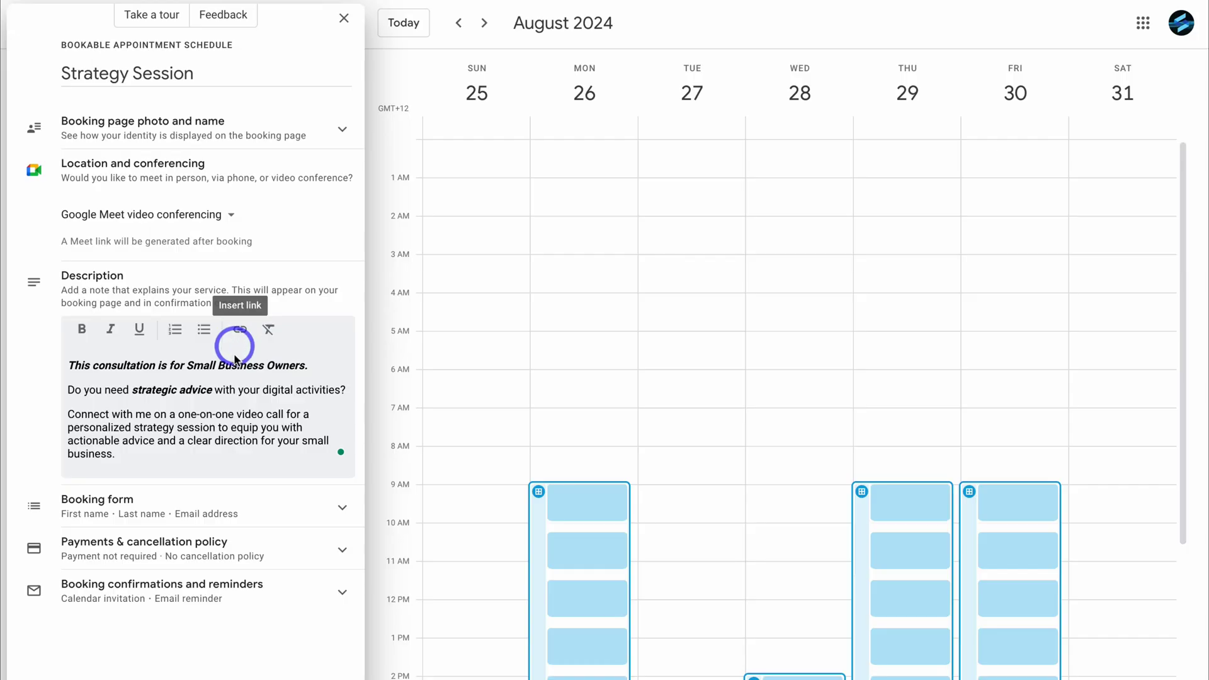
pyautogui.click(244, 509)
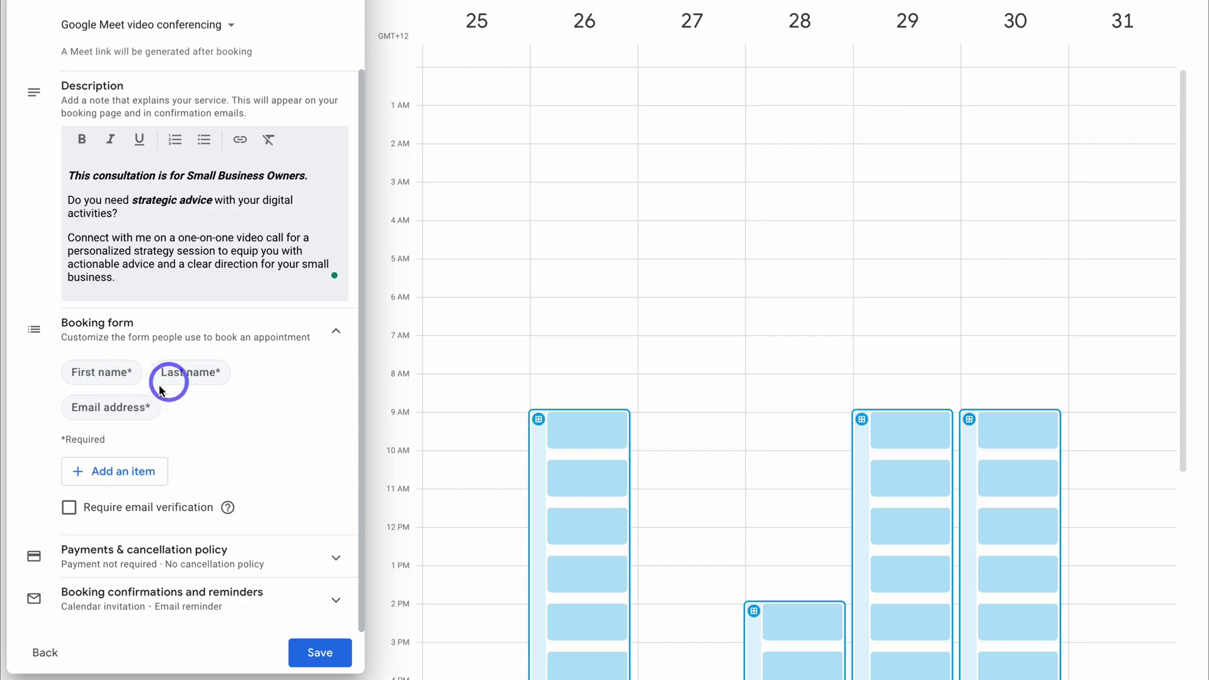
# Add a required custom 'Business Name' question to the booking form.
pyautogui.click(96, 472)
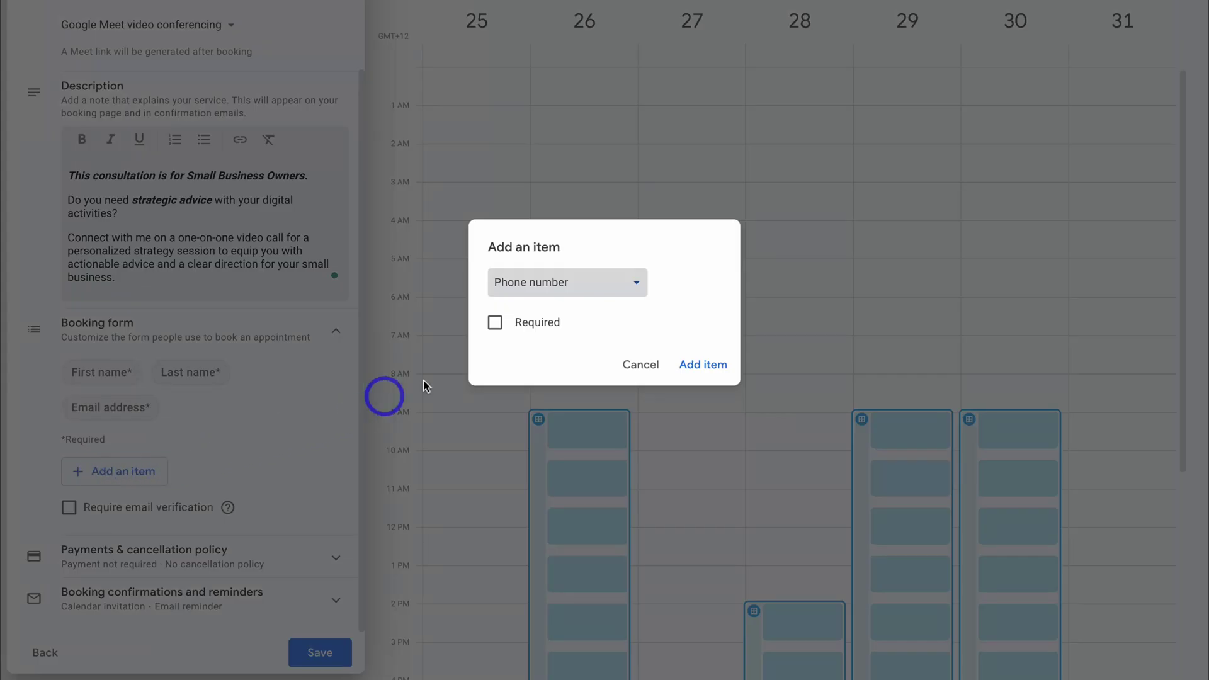
pyautogui.click(627, 289)
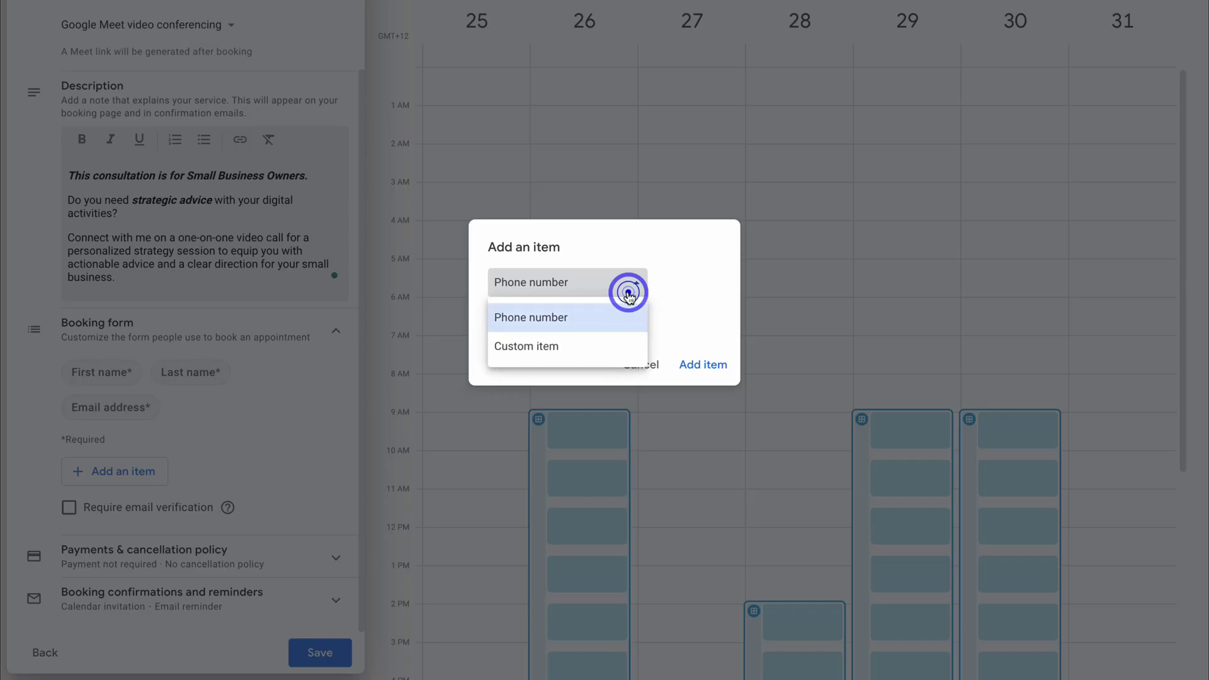
pyautogui.click(577, 350)
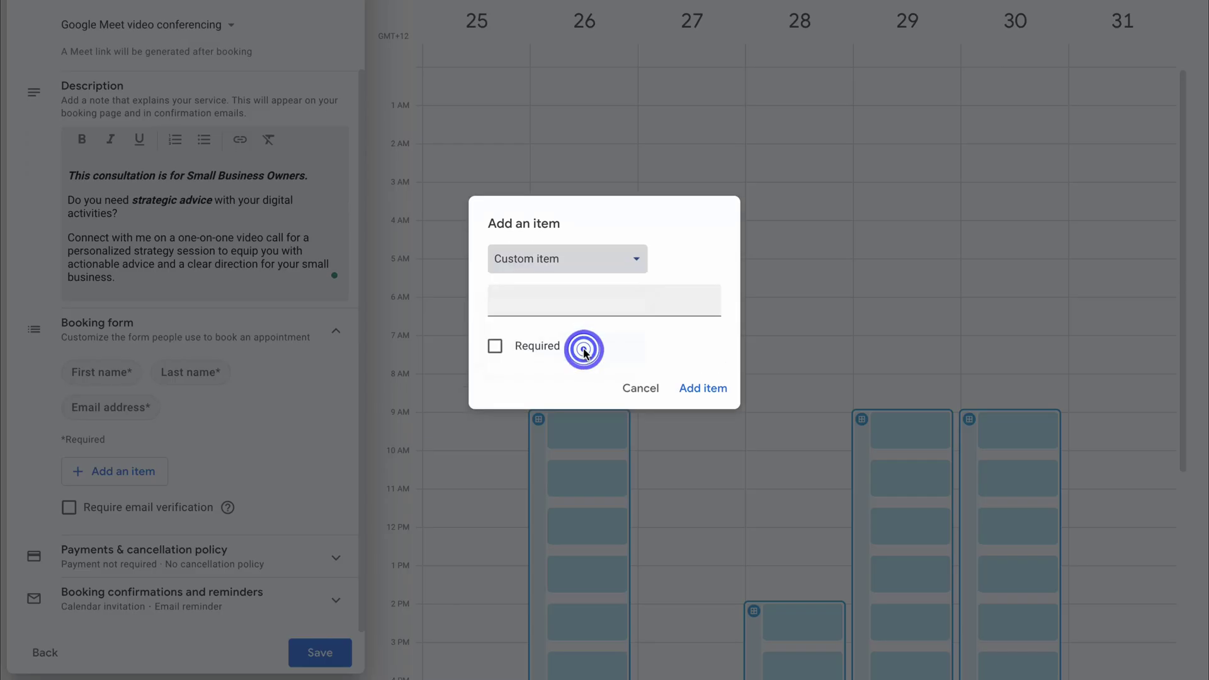
pyautogui.click(560, 303)
pyautogui.write('Business Name')
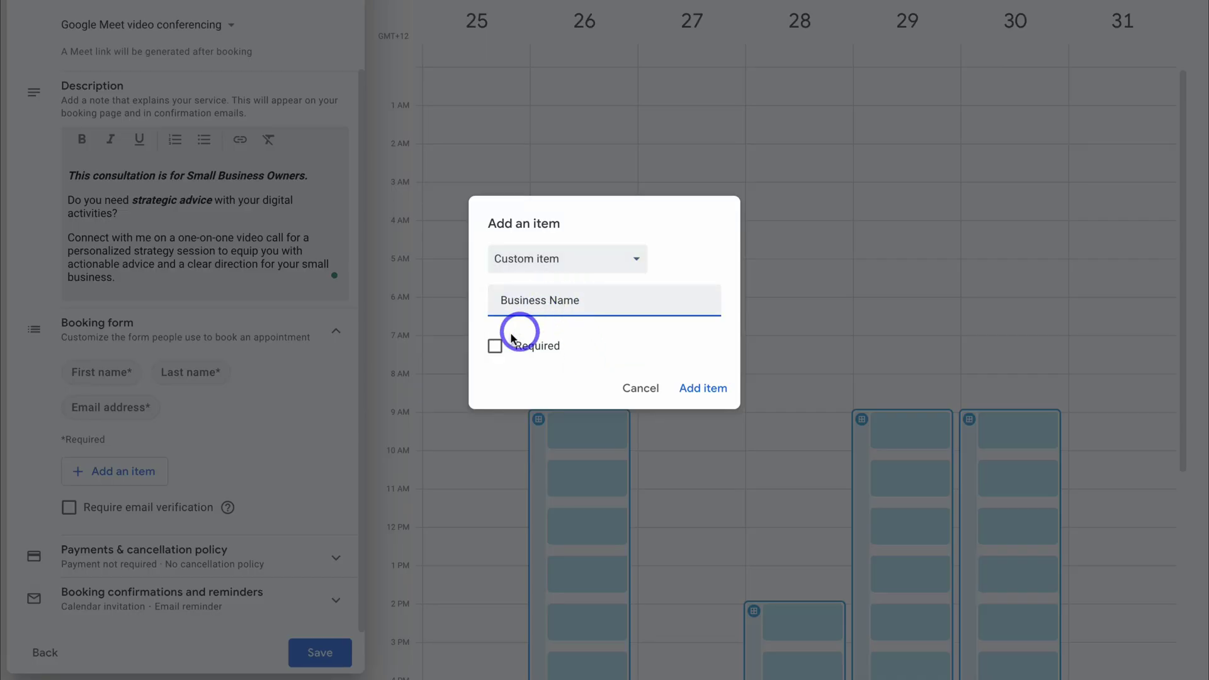
pyautogui.click(495, 347)
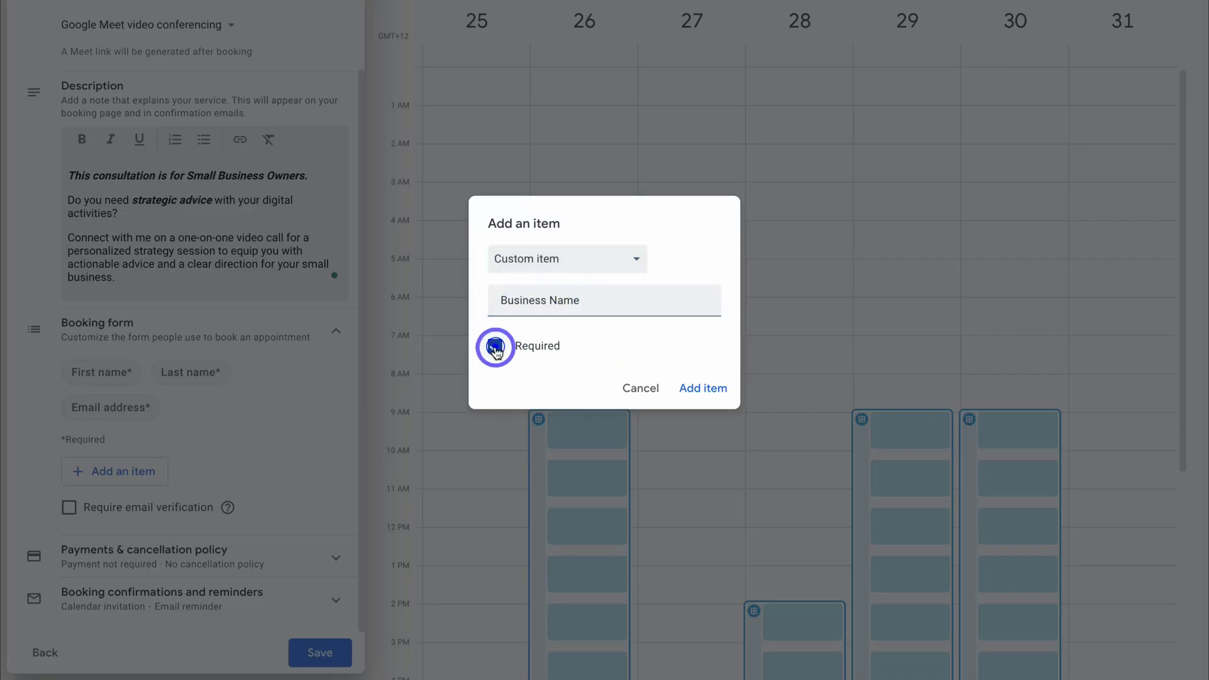
pyautogui.click(702, 392)
# Add a required custom 'Website URL' question to the booking form.
pyautogui.click(125, 470)
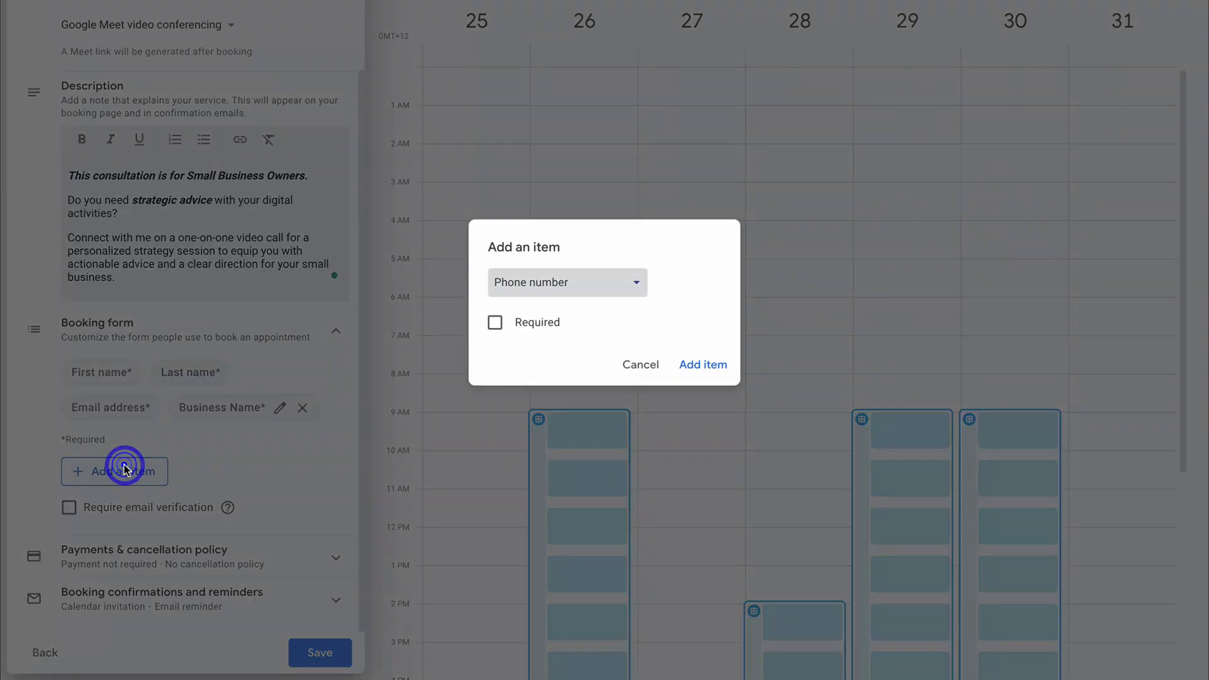
pyautogui.click(569, 284)
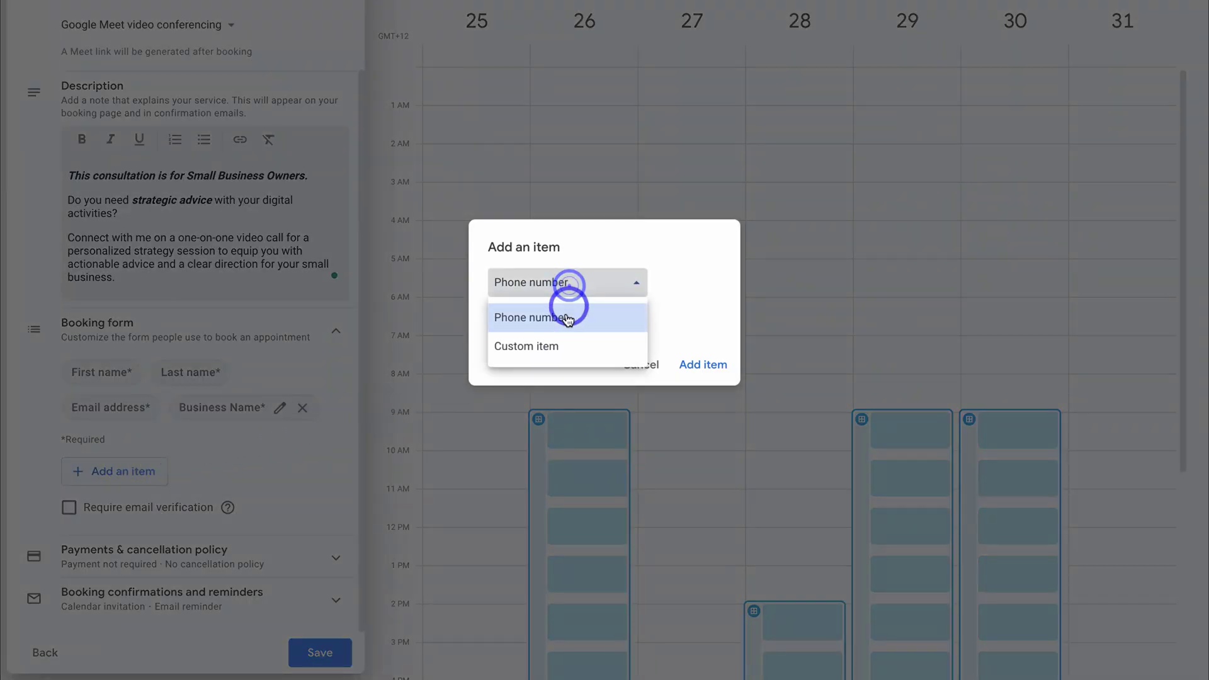
pyautogui.click(584, 351)
pyautogui.click(503, 305)
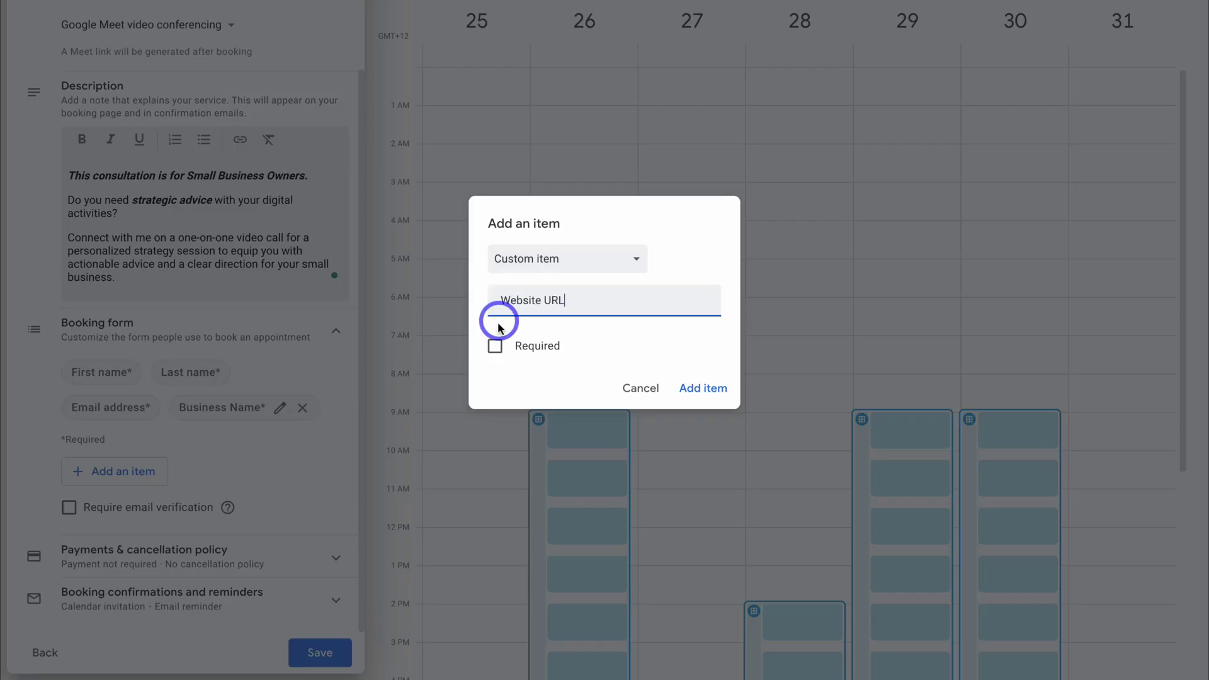
pyautogui.click(495, 346)
pyautogui.click(701, 388)
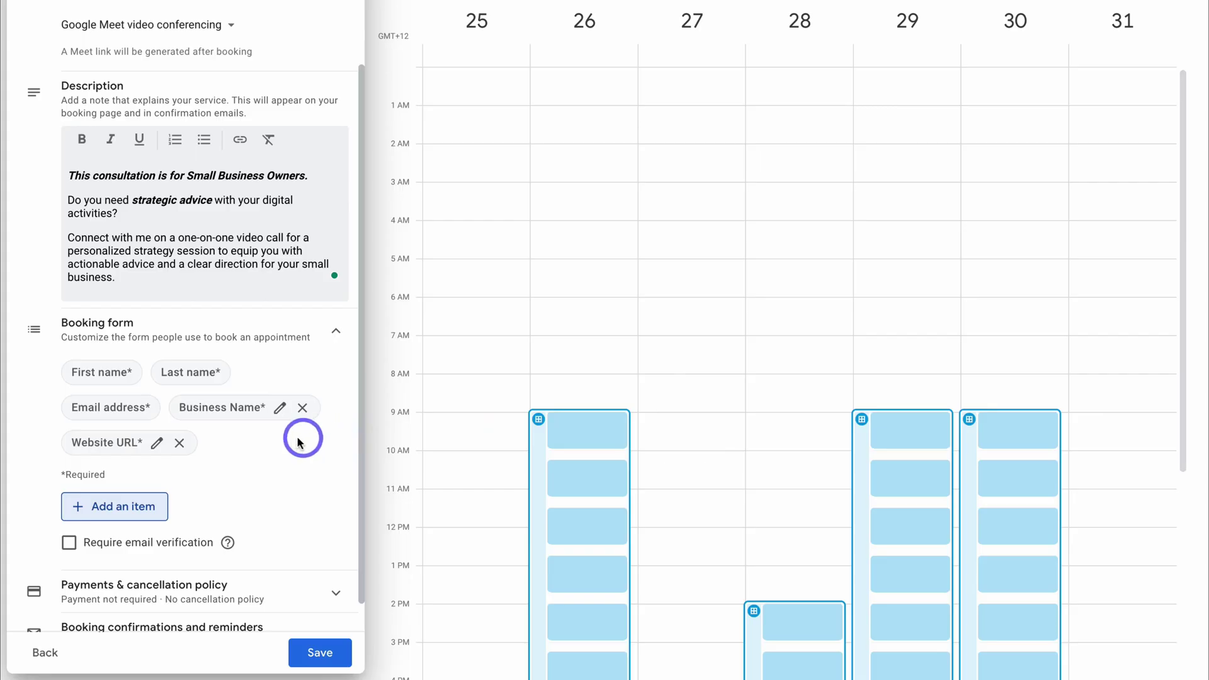
pyautogui.scroll(-1, 301, 442)
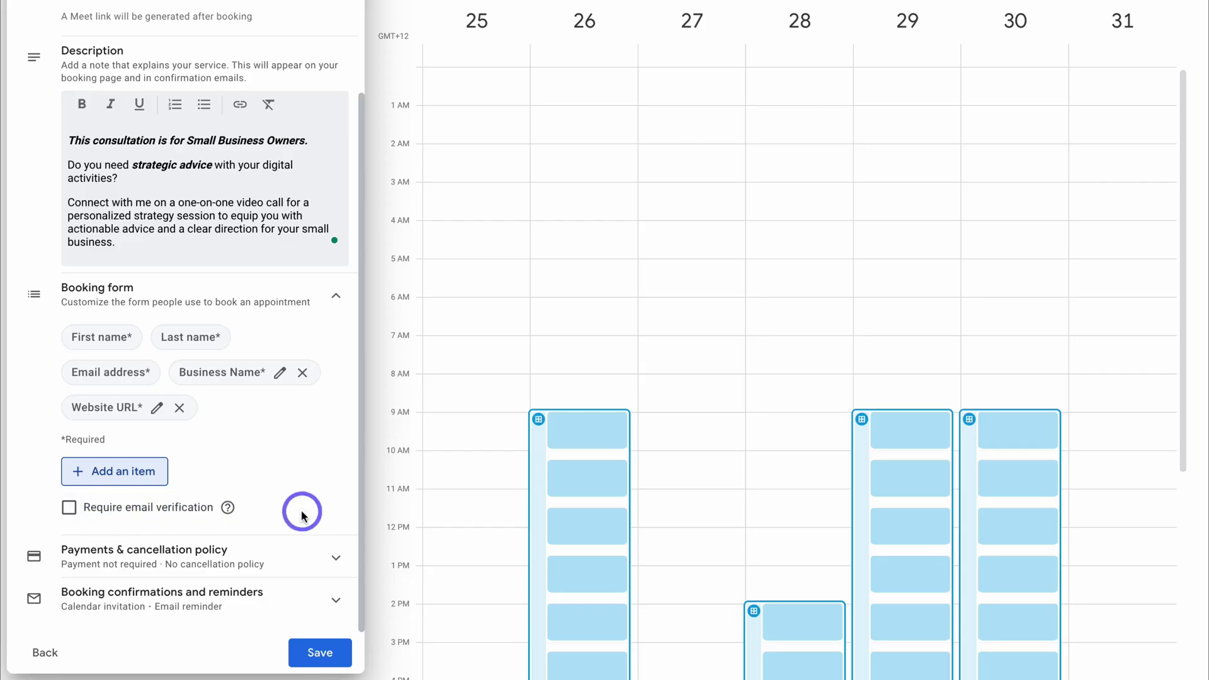
# Expand Payments & cancellation policy and go to the Stripe connection settings.
pyautogui.click(291, 559)
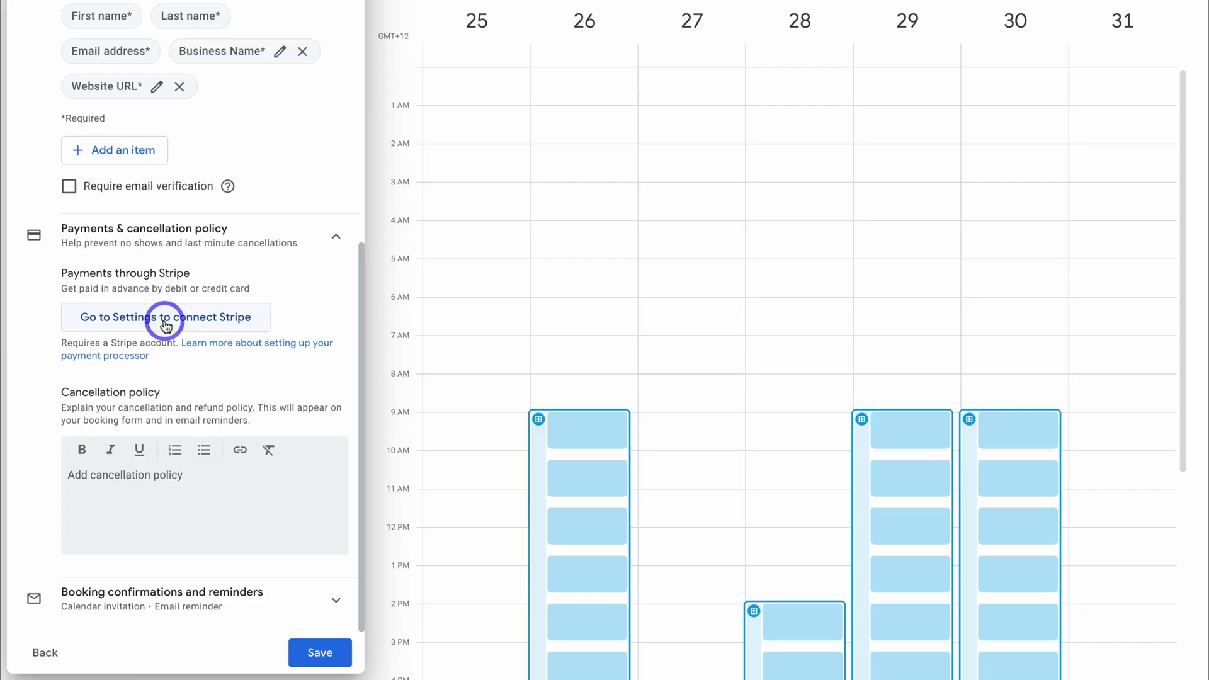
pyautogui.scroll(8, 166, 326)
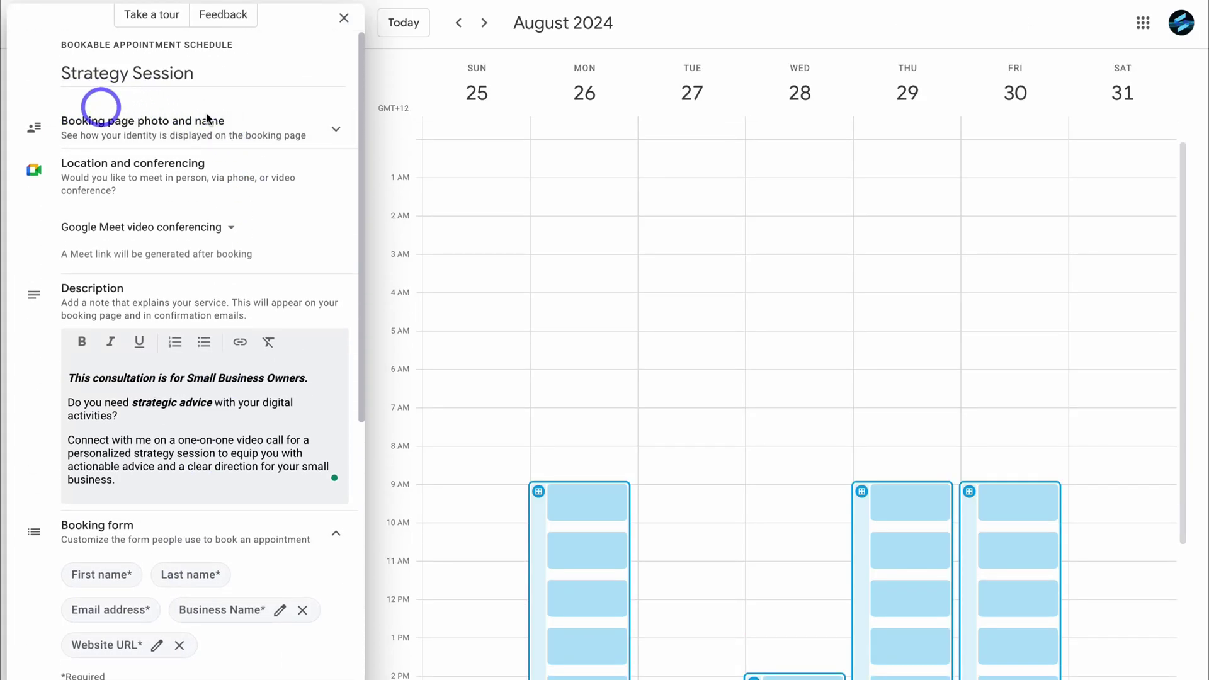
pyautogui.scroll(-8, 237, 240)
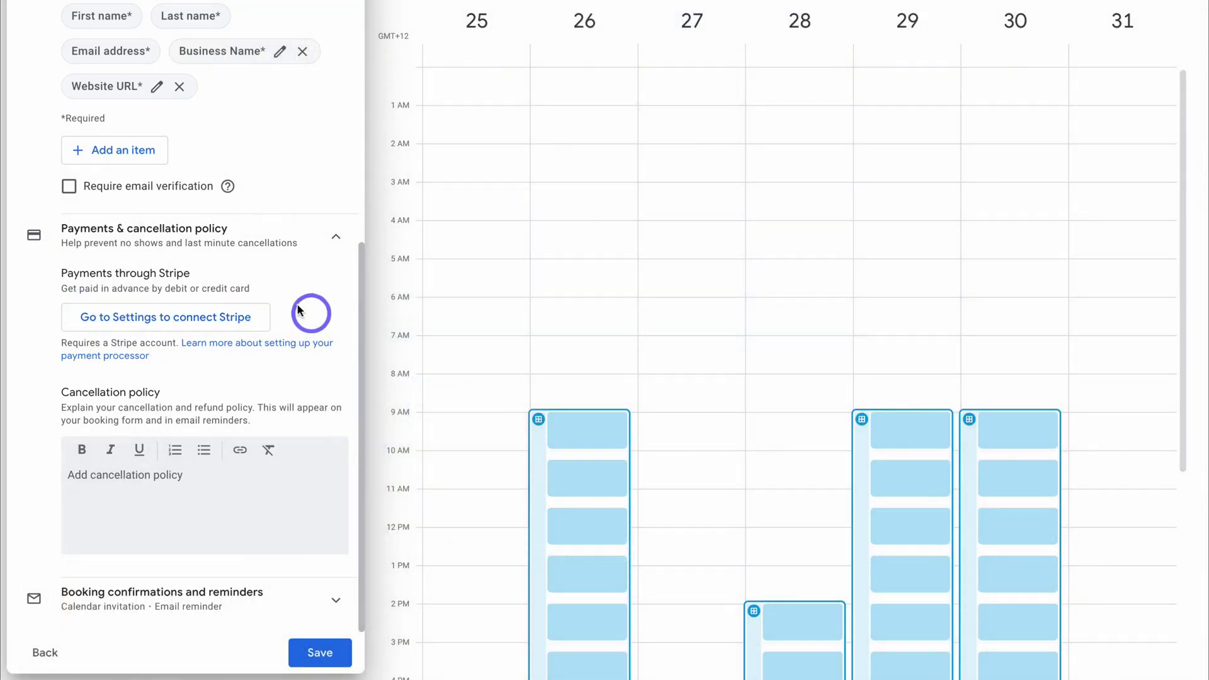
pyautogui.click(193, 323)
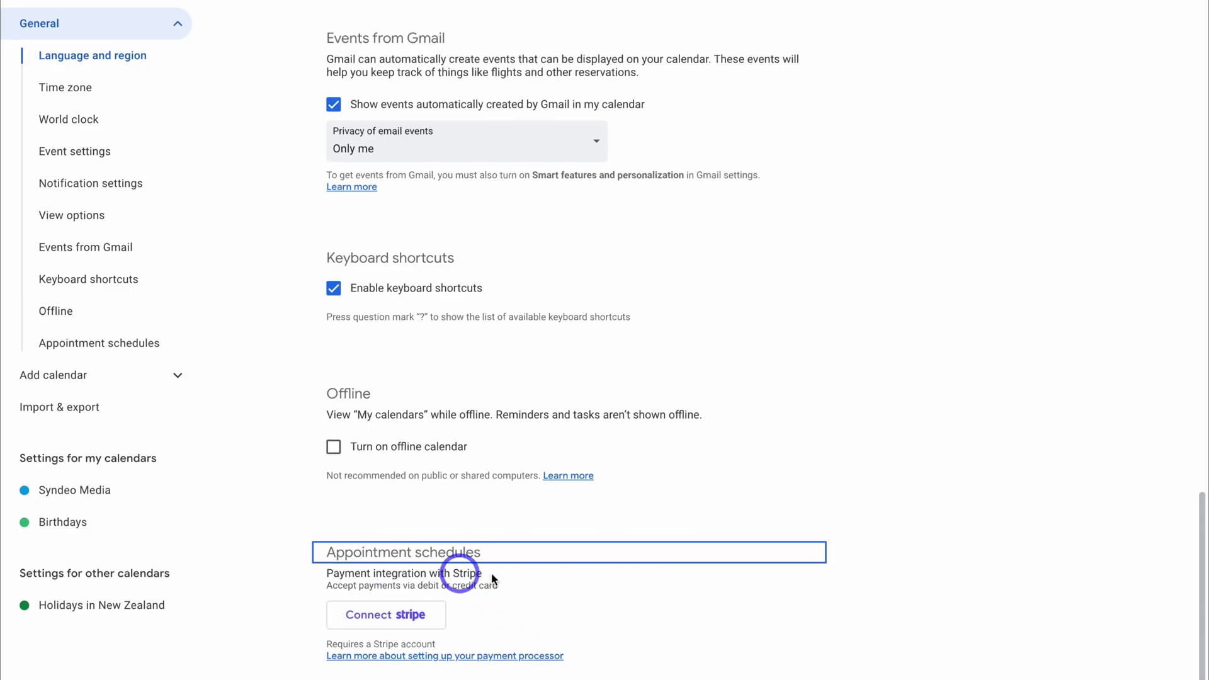
# Choose Connect Stripe under Appointment schedules to start the Stripe redirect.
pyautogui.click(378, 616)
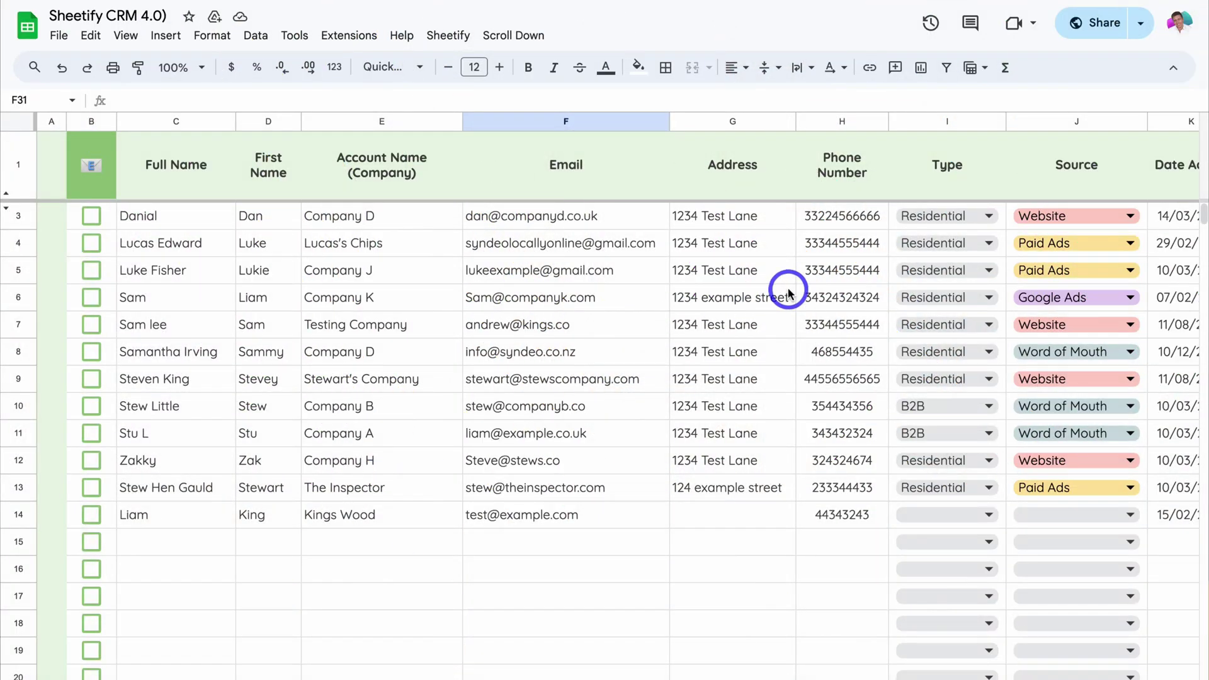
# Use Sheetify to add Installation 3 as a Client Task and confirm sending the Payment Reminder.
pyautogui.hscroll(5, 784, 291)
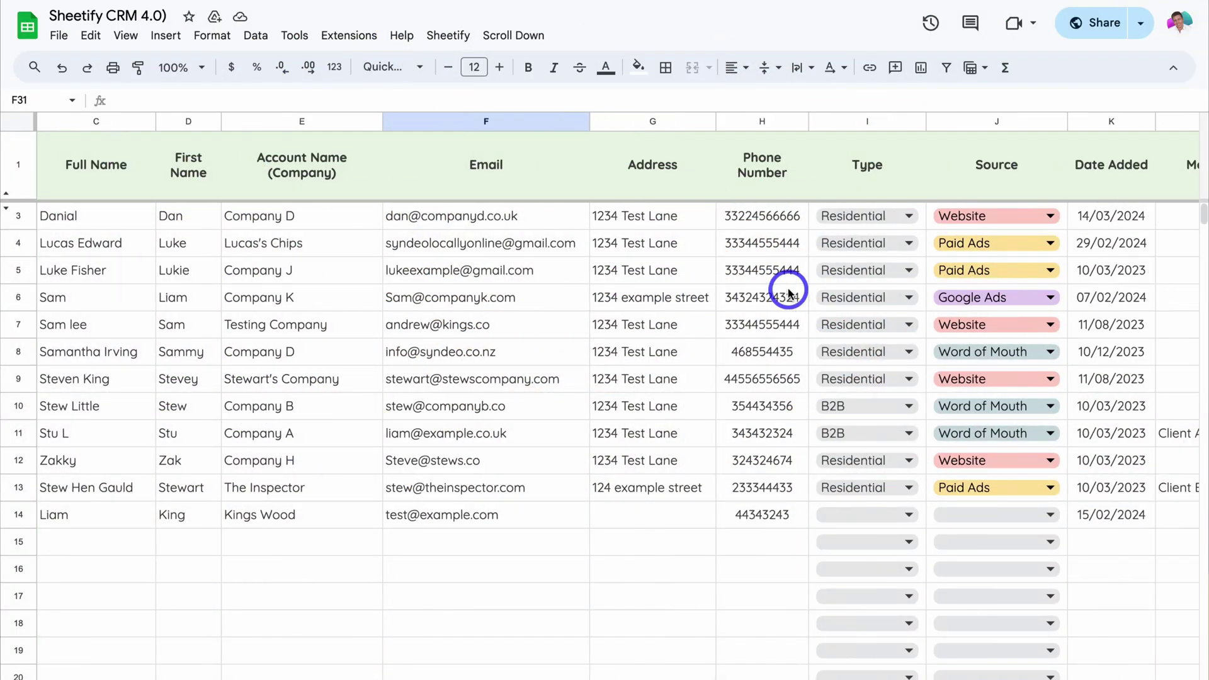
pyautogui.hscroll(5, 788, 291)
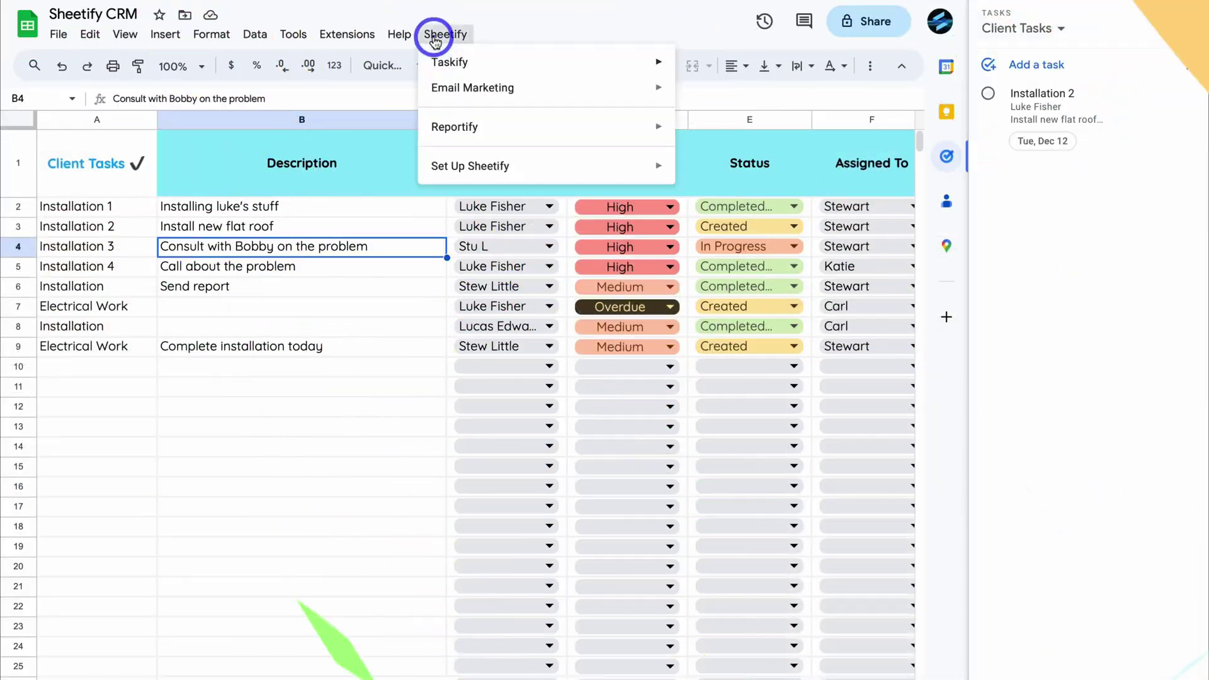
pyautogui.moveTo(494, 59)
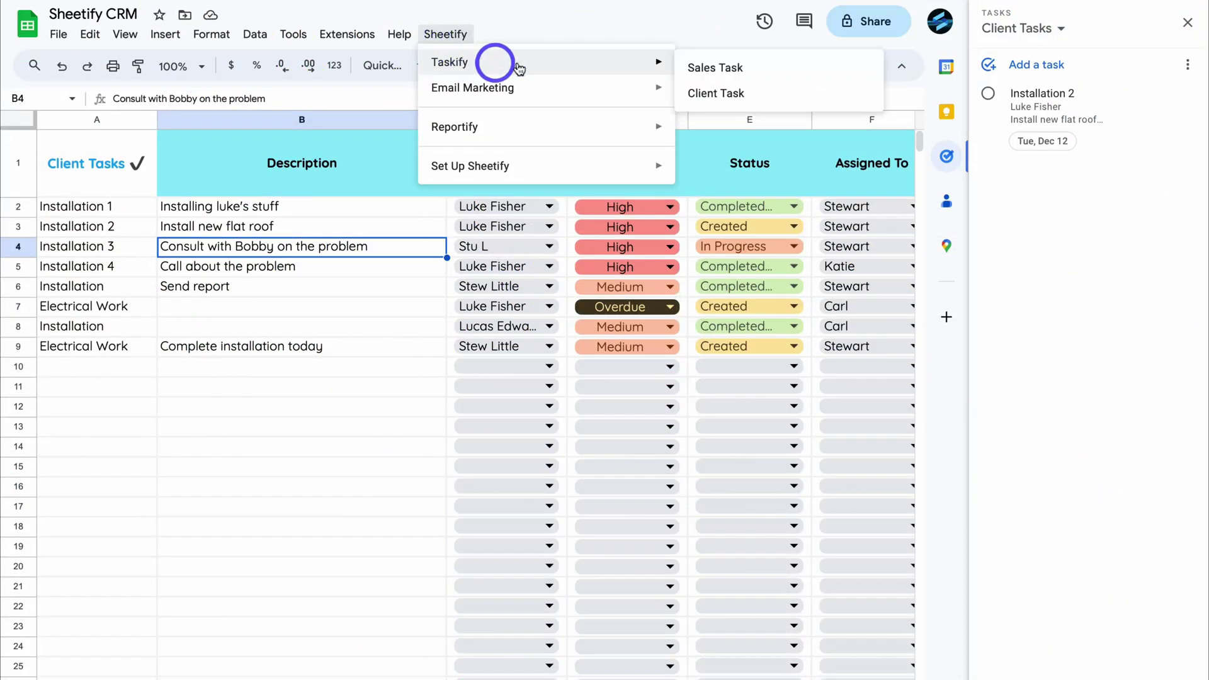
pyautogui.click(724, 95)
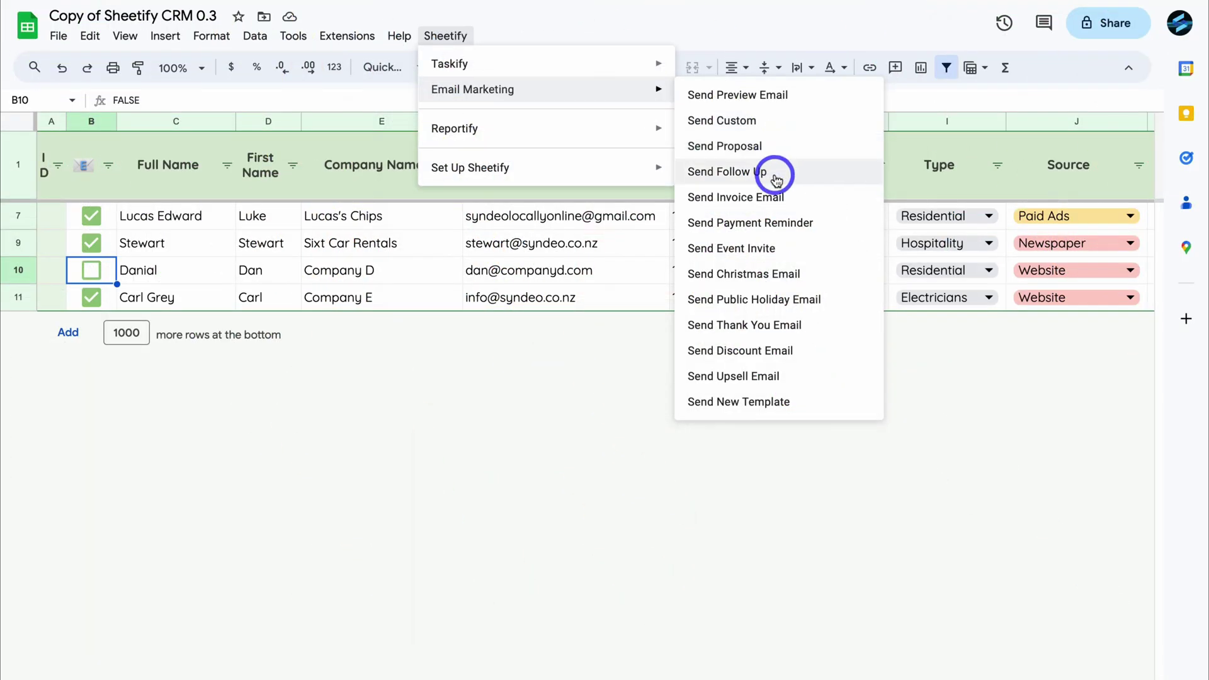
pyautogui.click(809, 222)
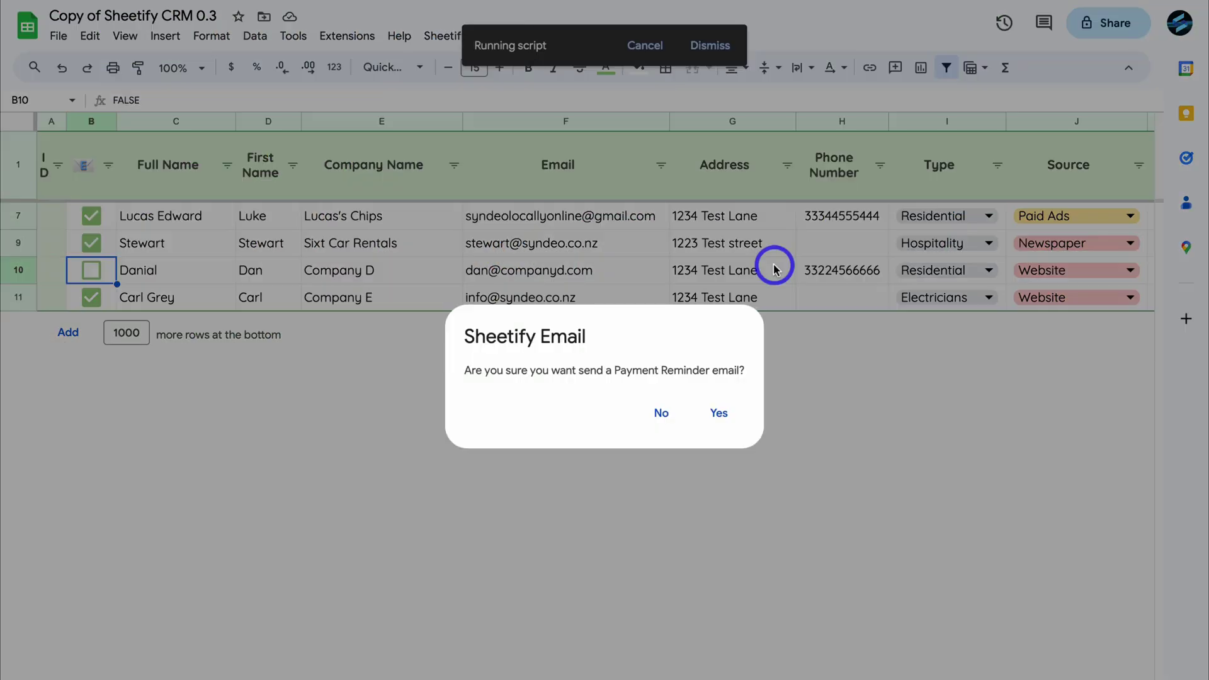
pyautogui.click(719, 414)
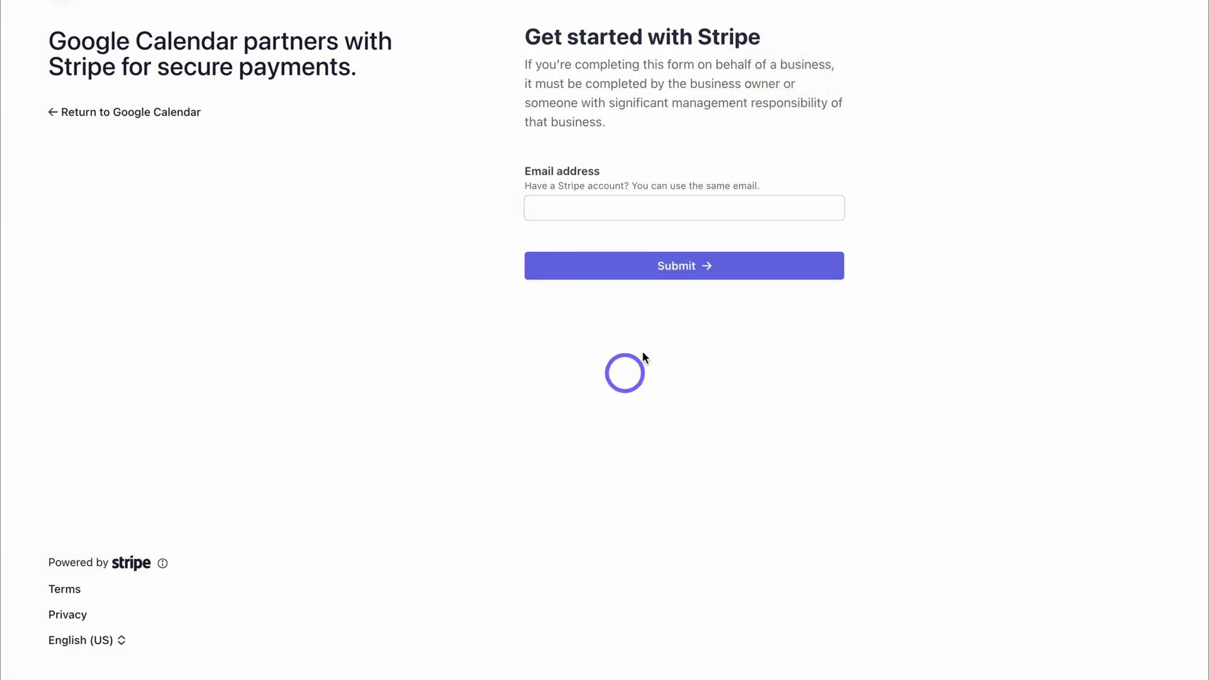
# Sign in to Stripe with the business account's e-mail address and password.
pyautogui.click(594, 208)
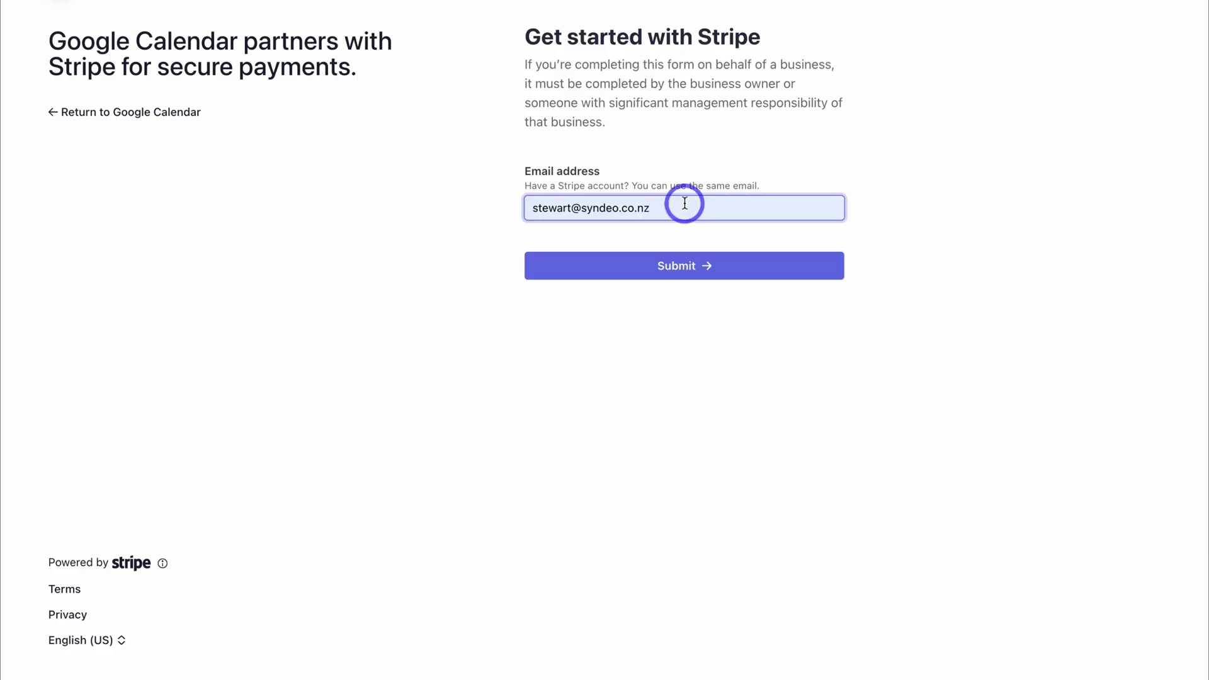
pyautogui.click(737, 266)
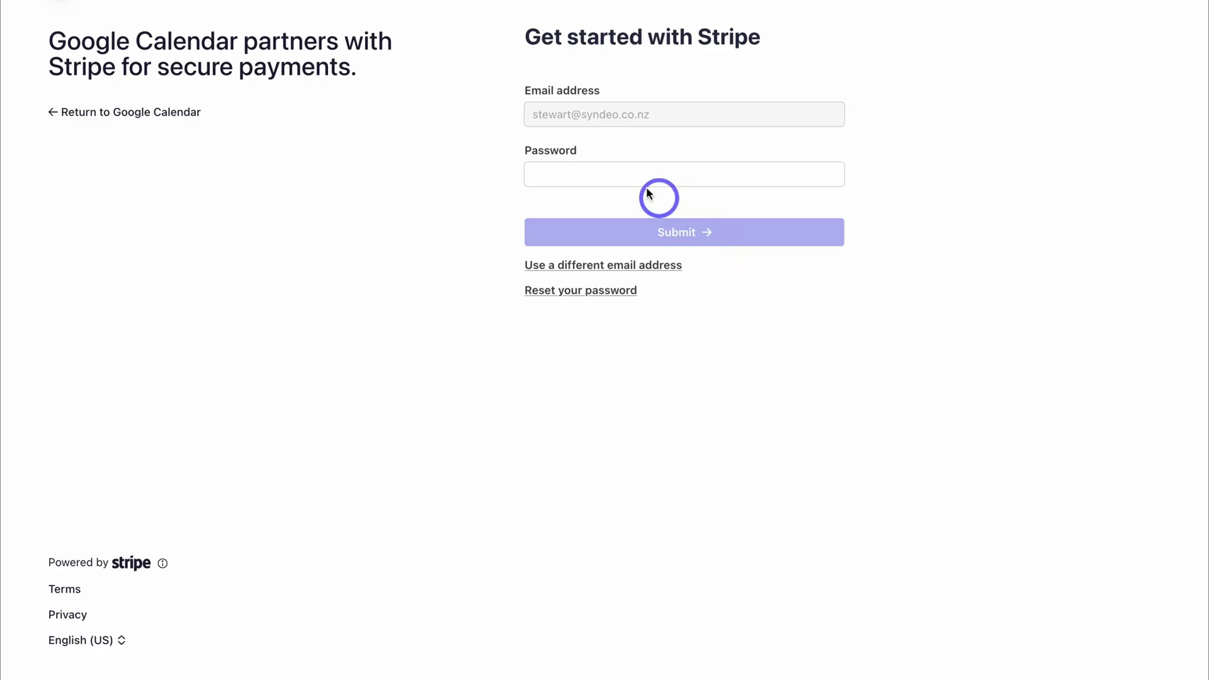
pyautogui.click(634, 176)
pyautogui.click(715, 238)
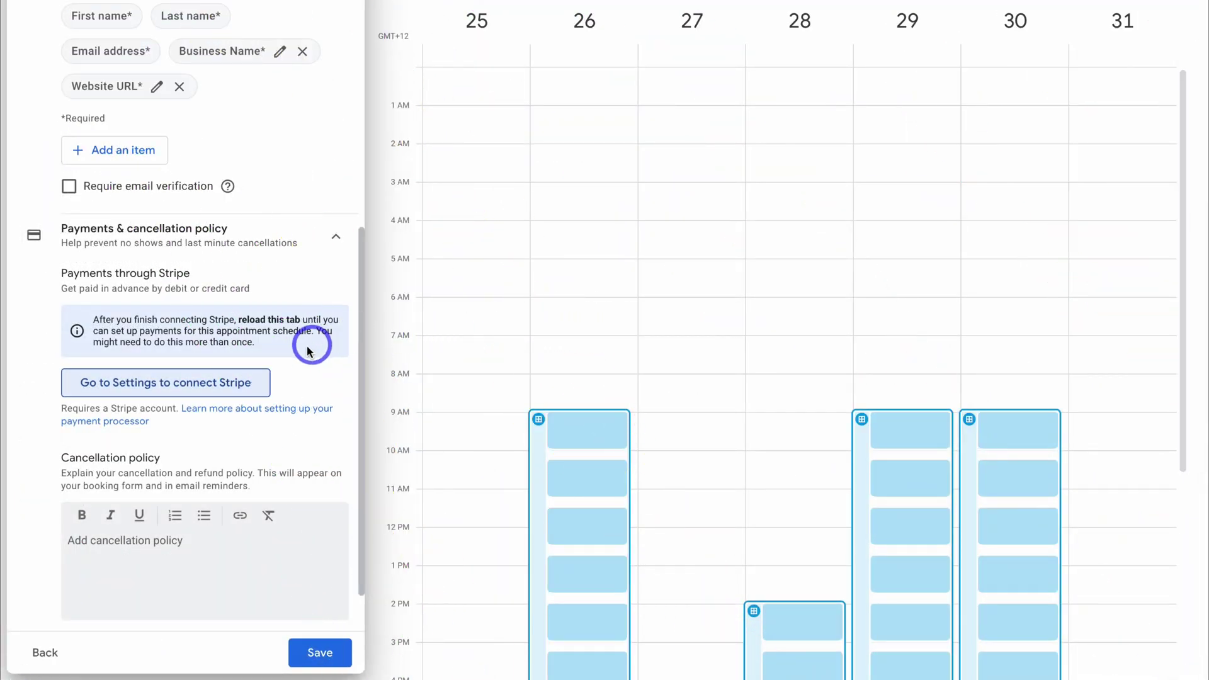
# Save the Strategy Session schedule, reopen it and show payment and cancellation settings.
pyautogui.click(320, 653)
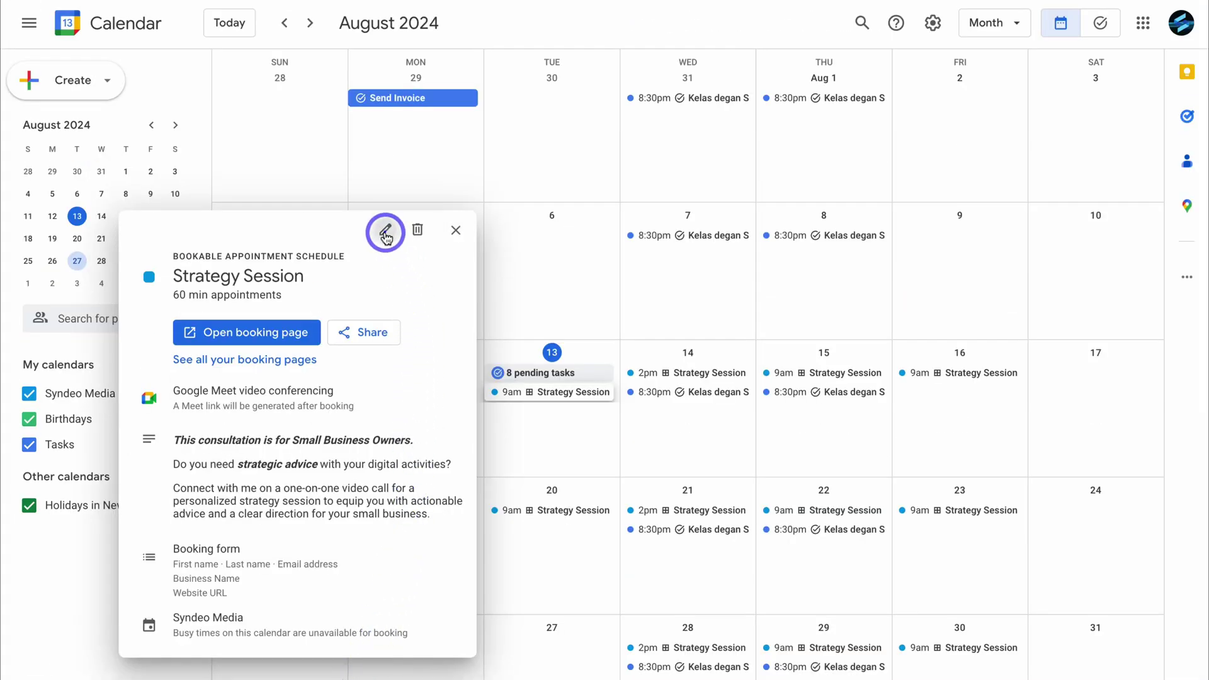
pyautogui.click(385, 234)
pyautogui.click(330, 651)
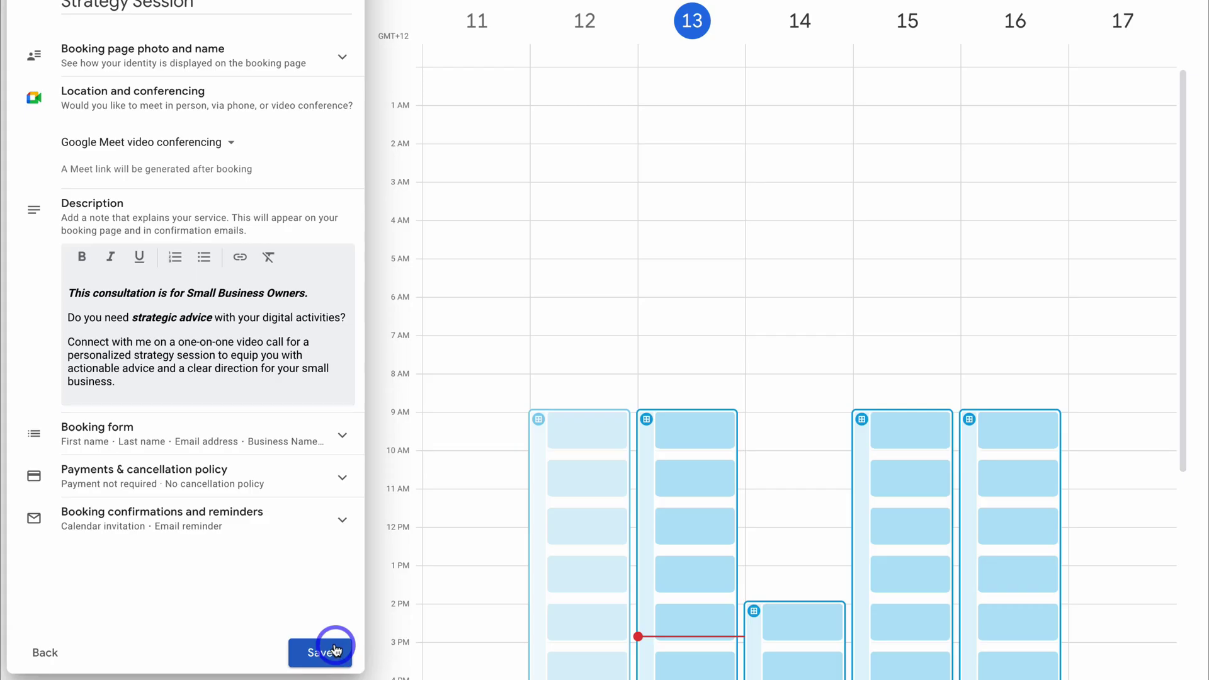
pyautogui.click(289, 483)
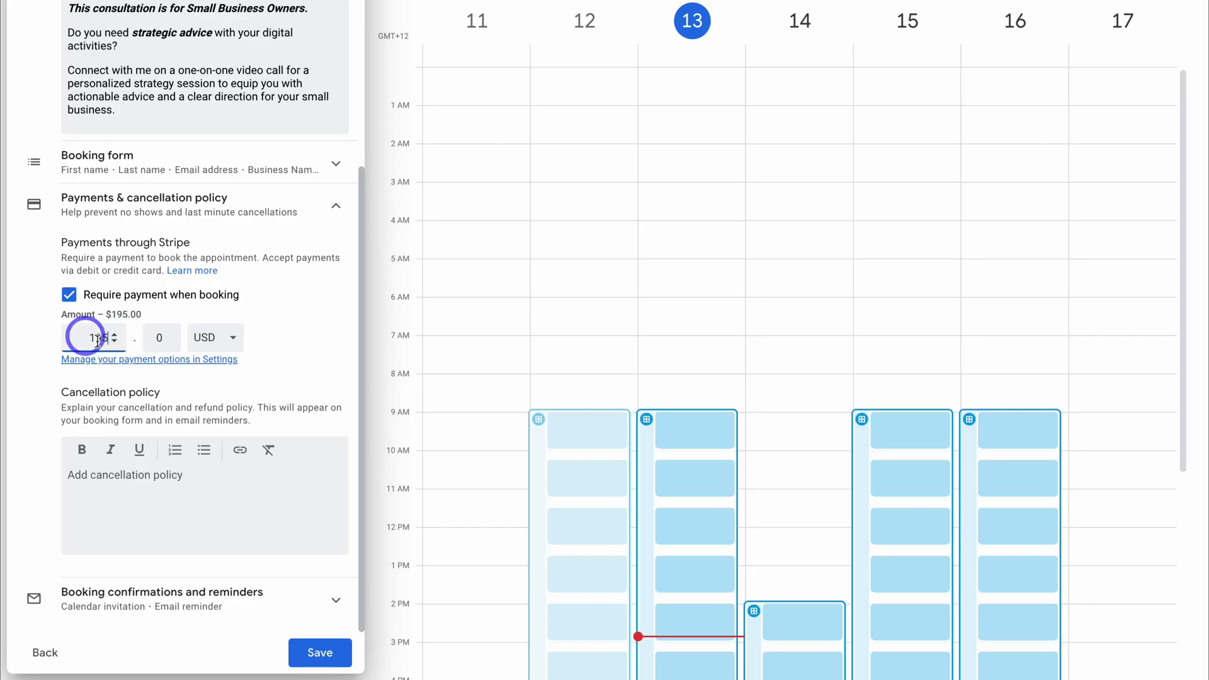
# Keep USD as the currency and enter the 24-hour, 100% refund cancellation policy.
pyautogui.click(231, 340)
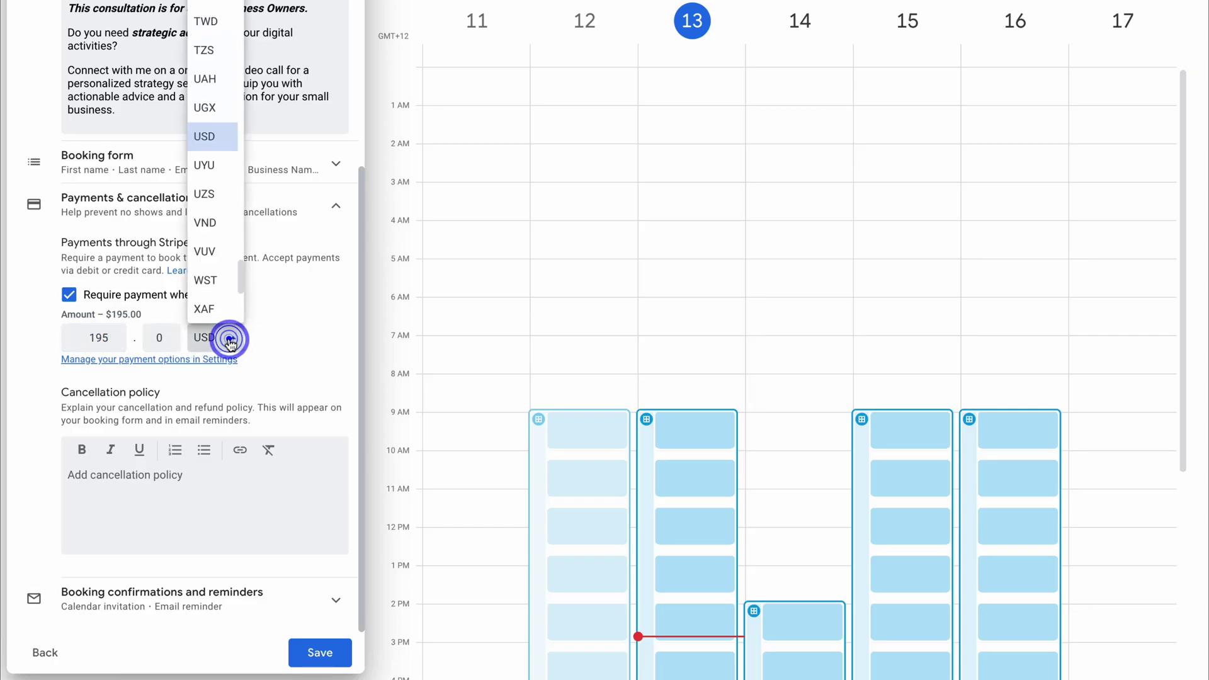
pyautogui.click(293, 327)
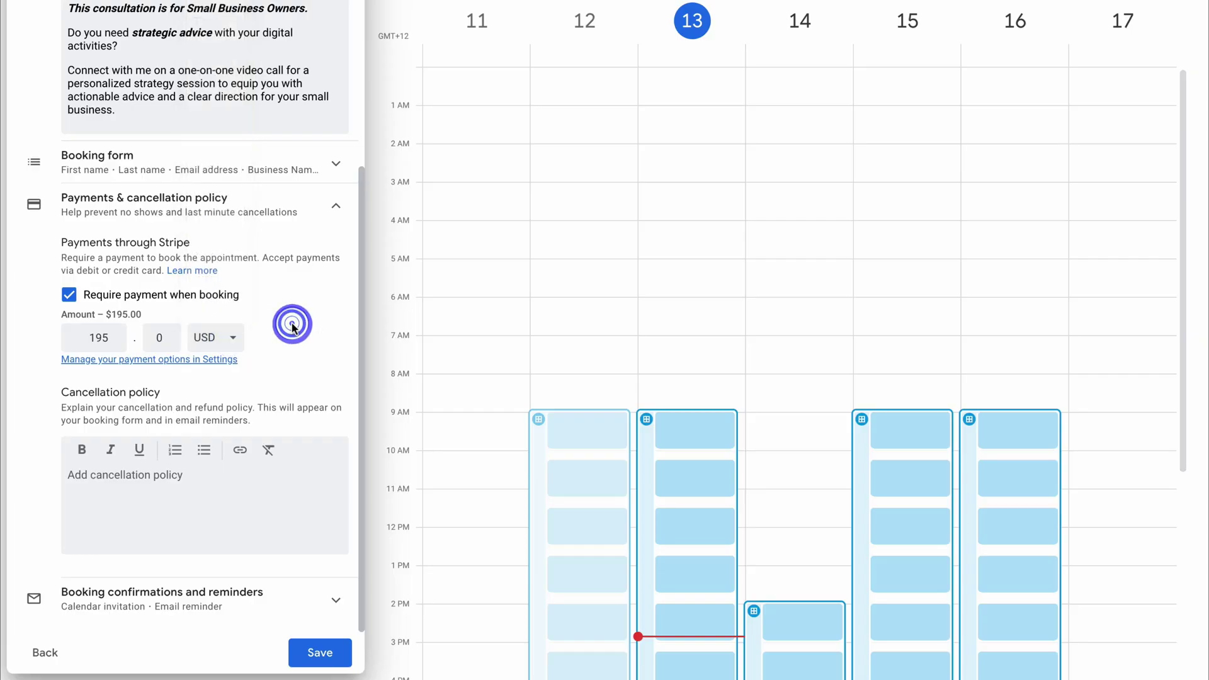
pyautogui.click(126, 490)
pyautogui.write('Cancel 24 hours before the strategy session and receive a 100% refund.')
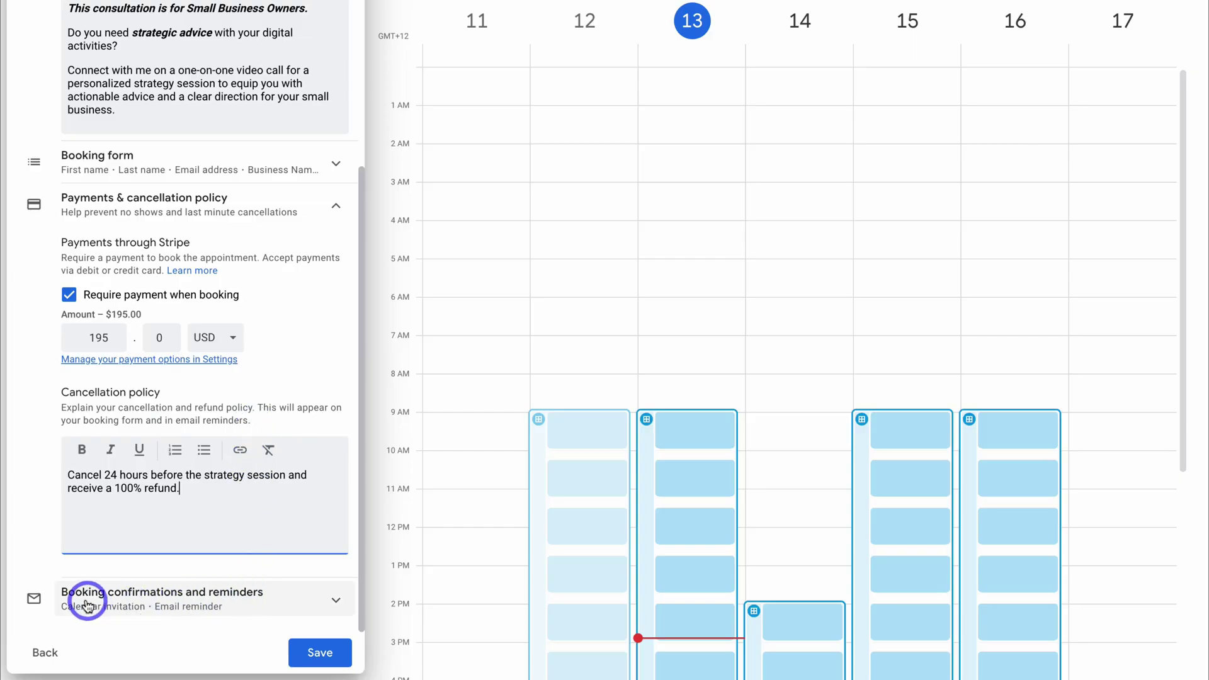
# Set email reminders at 1 hour and 10 minutes before, then save the schedule.
pyautogui.click(296, 600)
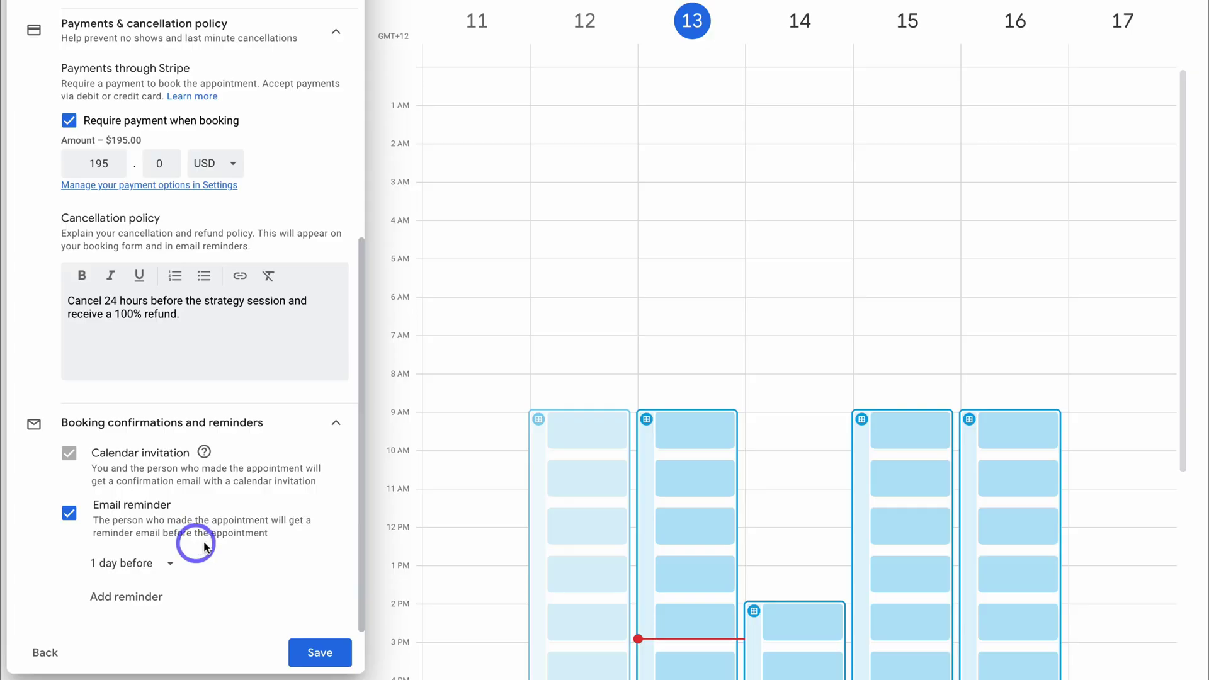
pyautogui.click(152, 564)
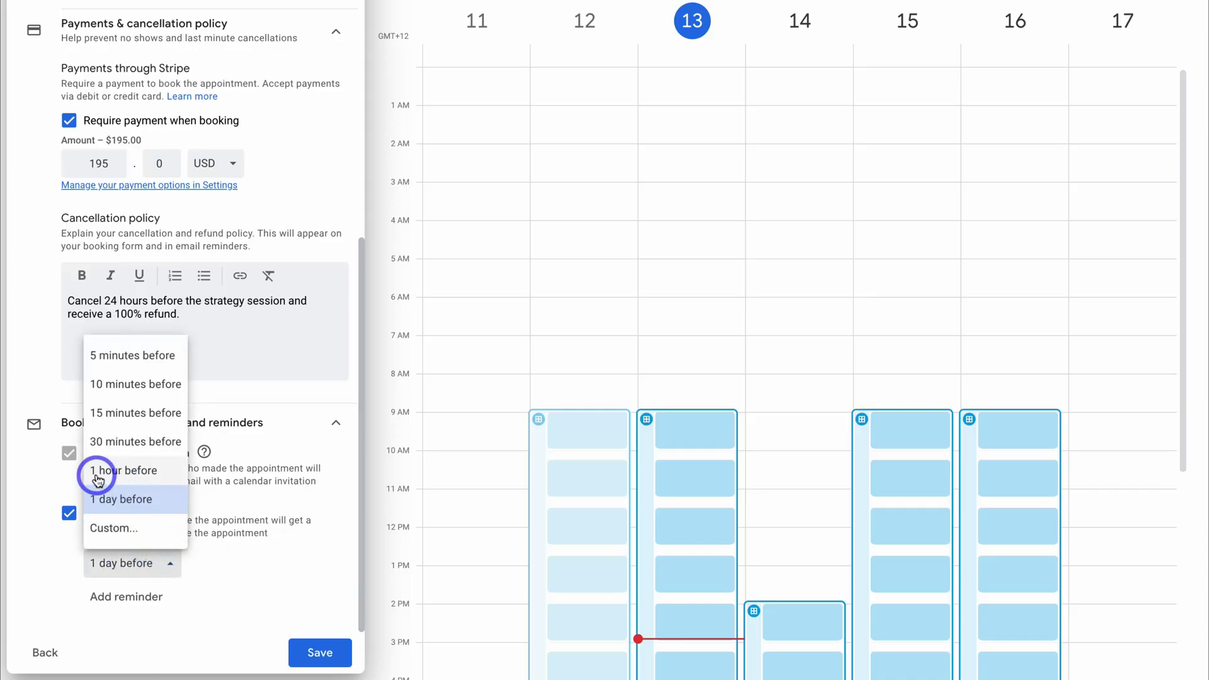
pyautogui.click(154, 471)
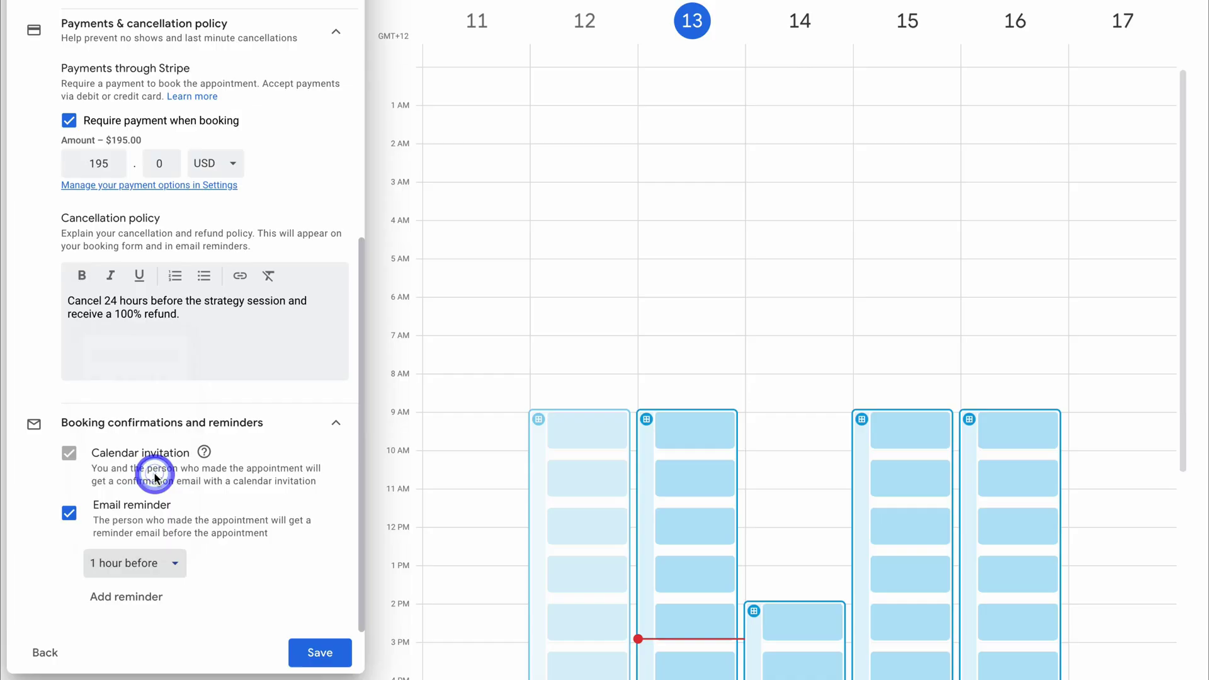
pyautogui.click(120, 595)
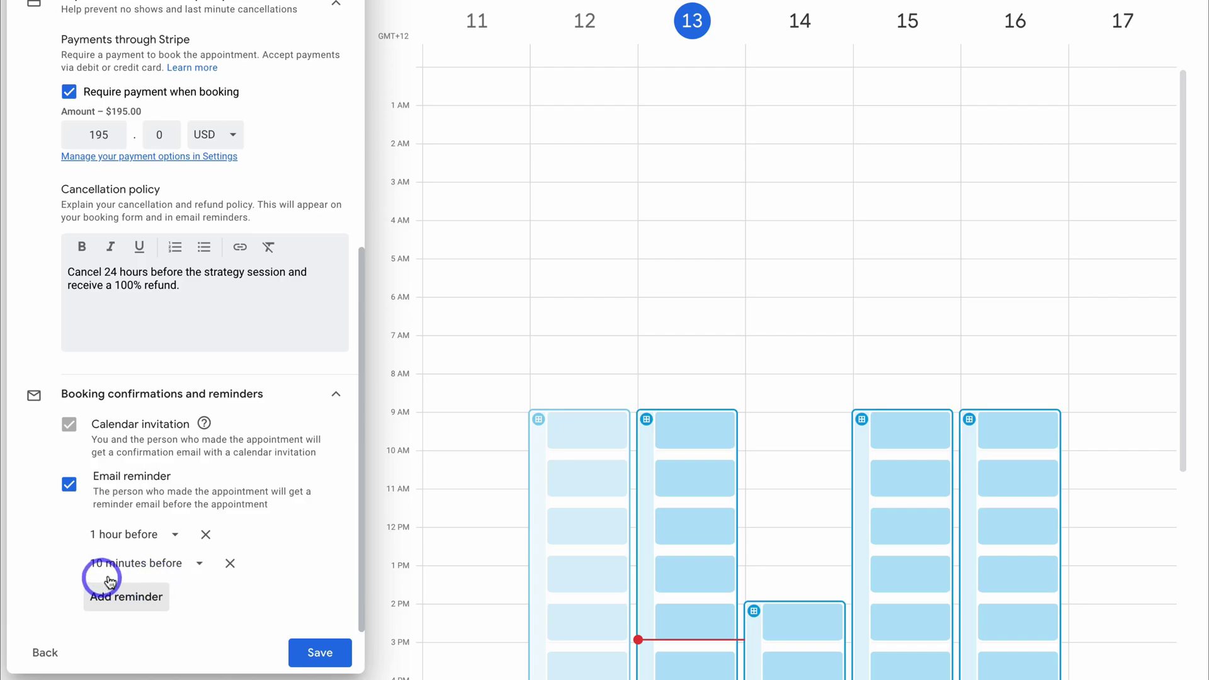
pyautogui.click(318, 653)
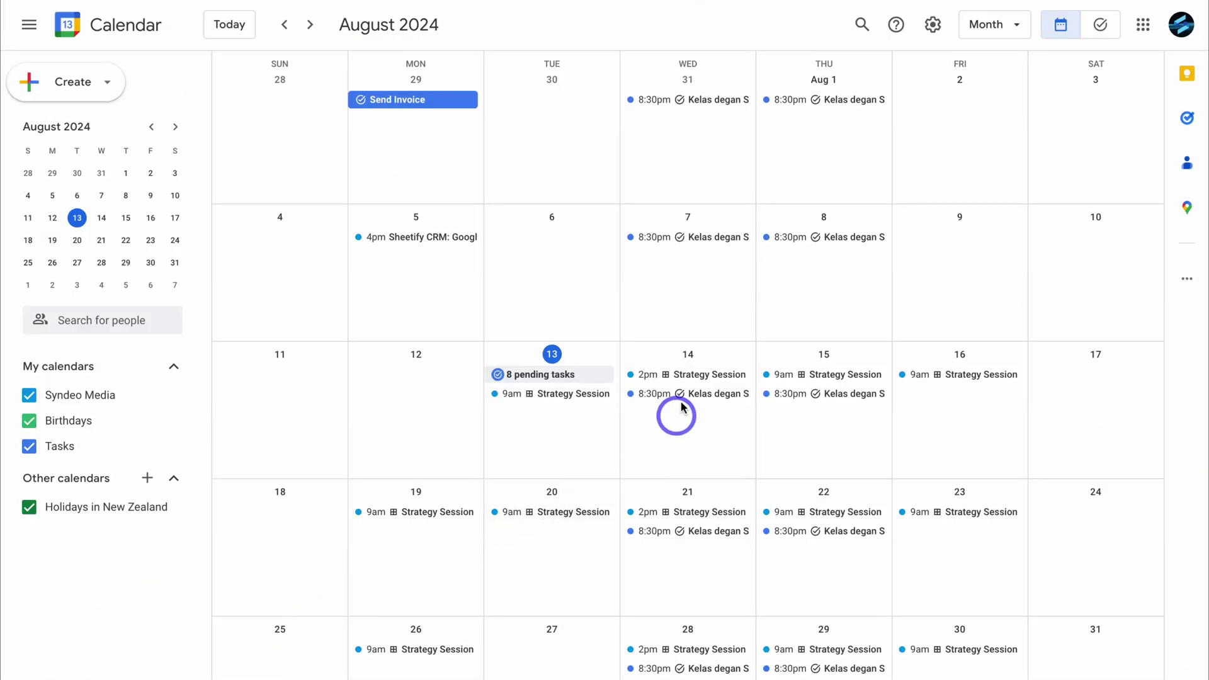
# Copy the Strategy Session booking page link from its Share dialog.
pyautogui.click(698, 377)
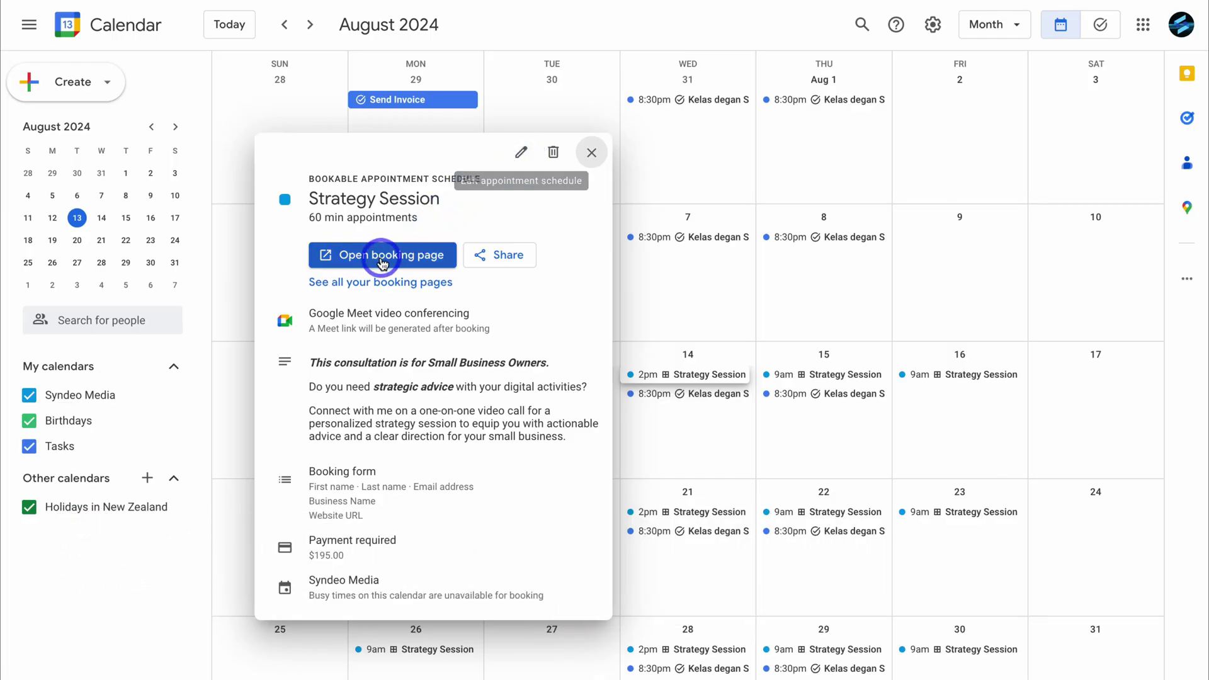
pyautogui.click(495, 253)
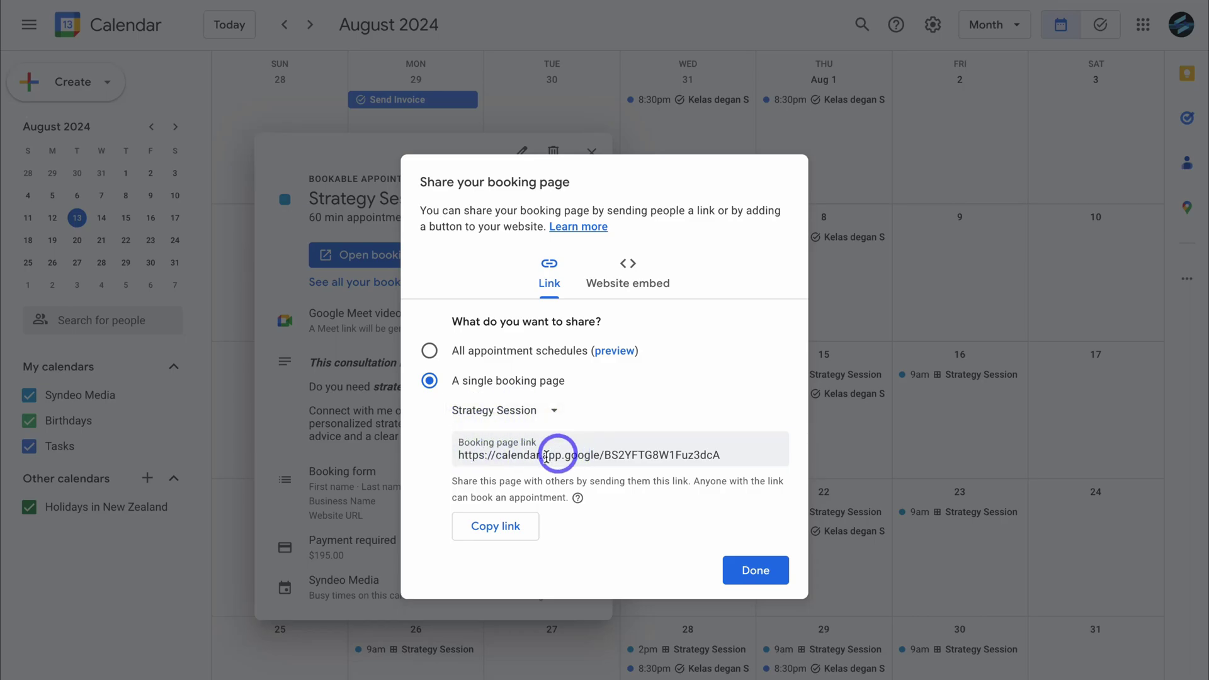
pyautogui.click(515, 530)
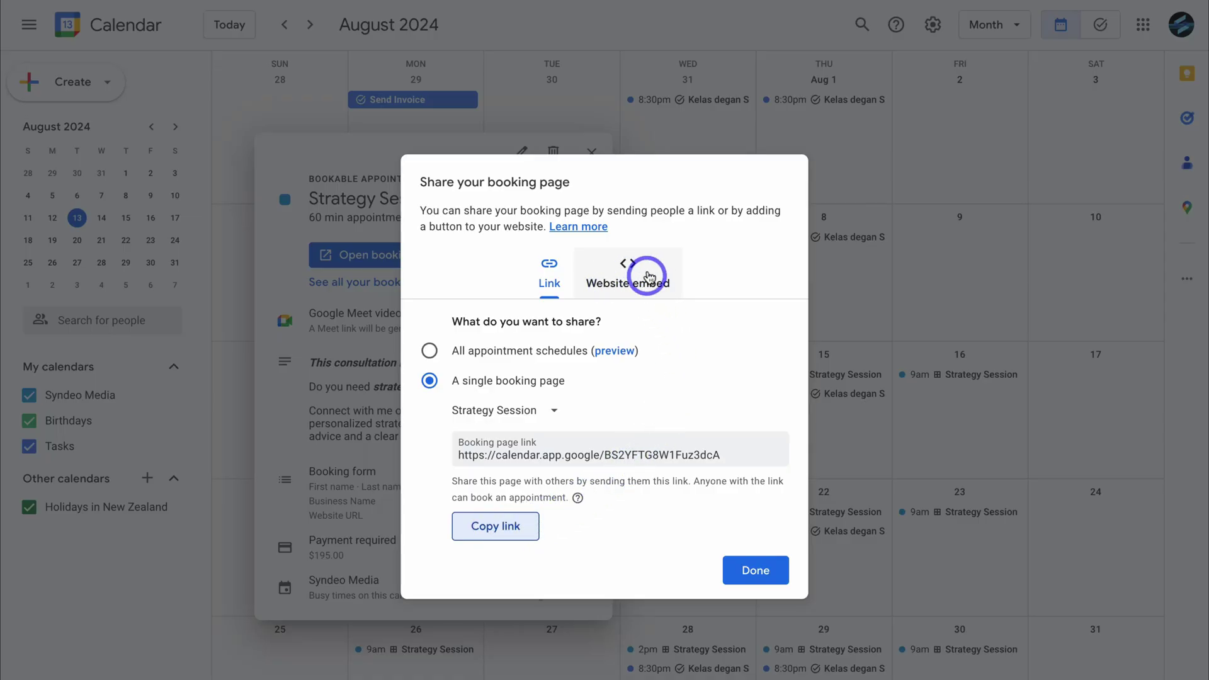
# Copy the inline booking page embed code, then open the live Strategy Session booking page.
pyautogui.click(621, 285)
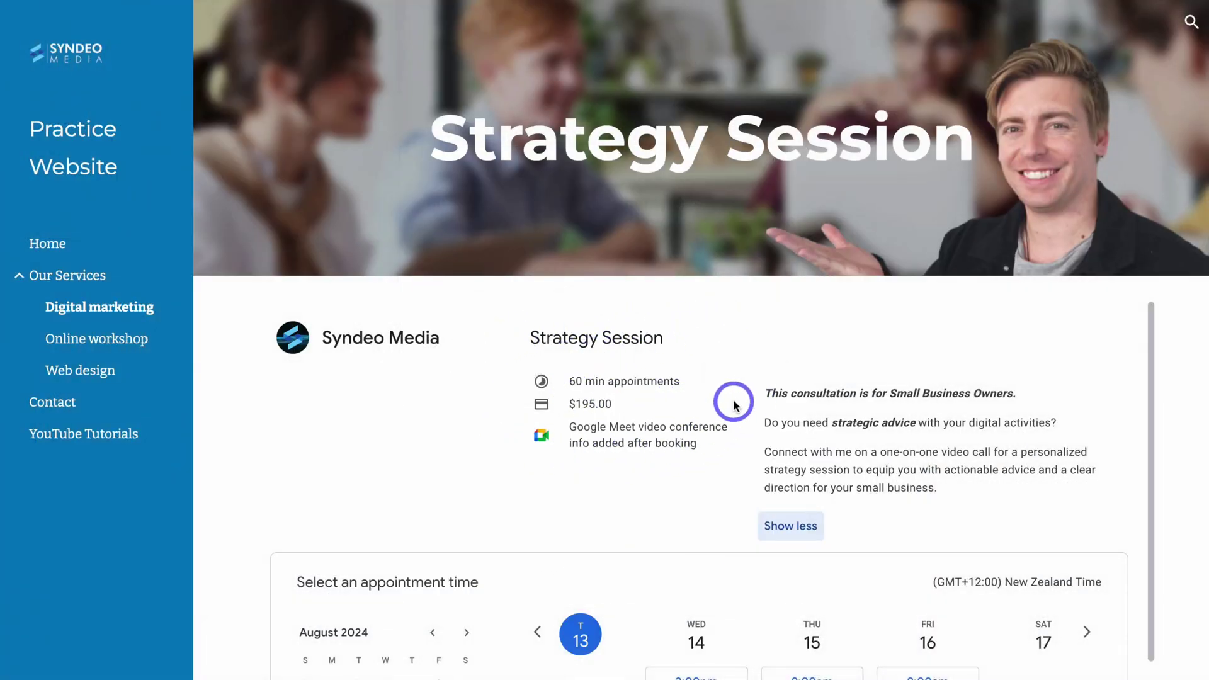
pyautogui.scroll(-3, 735, 405)
pyautogui.scroll(-1, 487, 426)
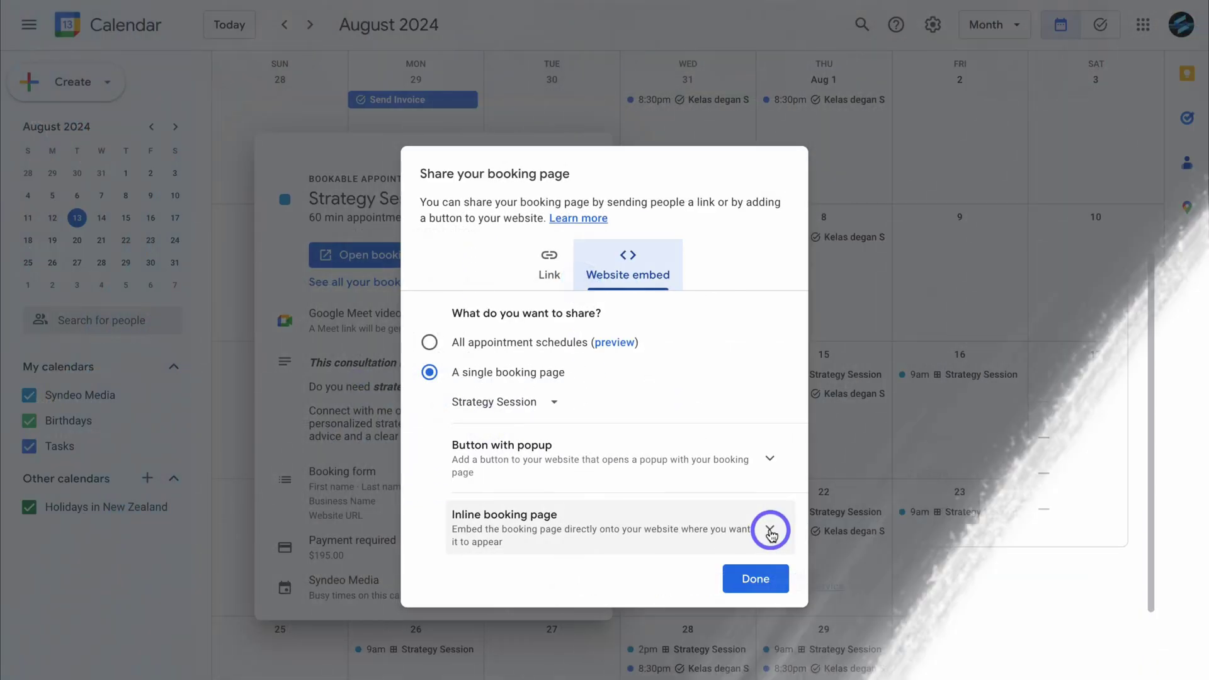
pyautogui.click(769, 446)
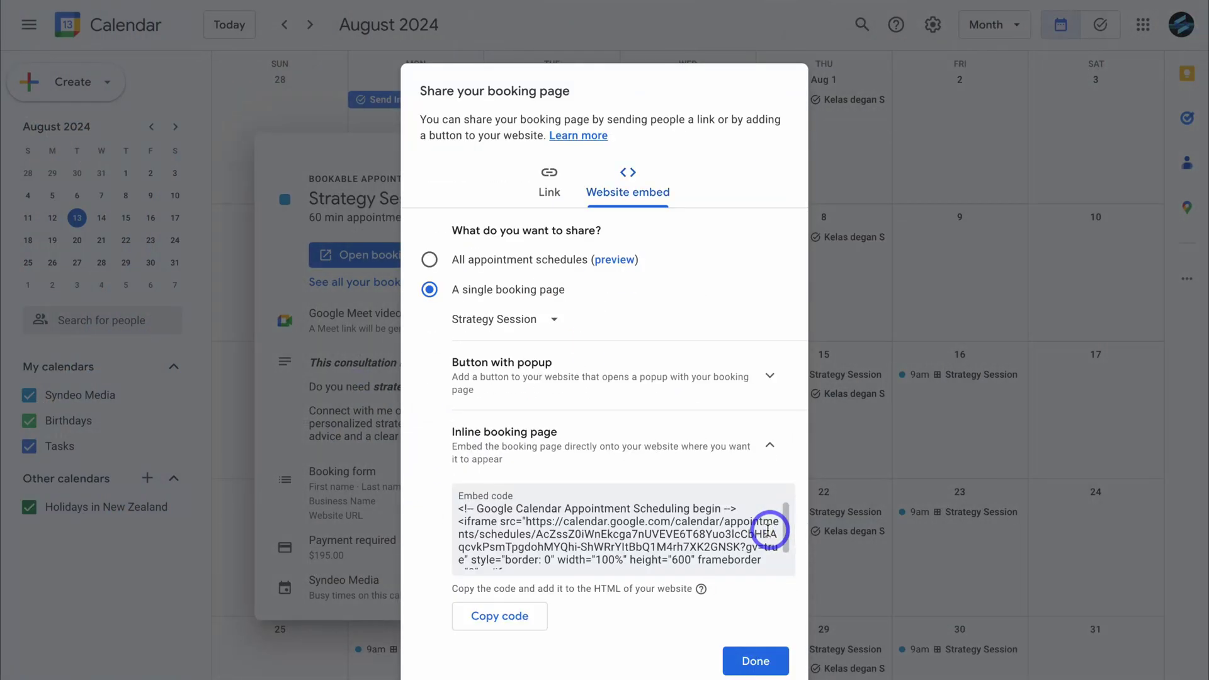
pyautogui.click(515, 619)
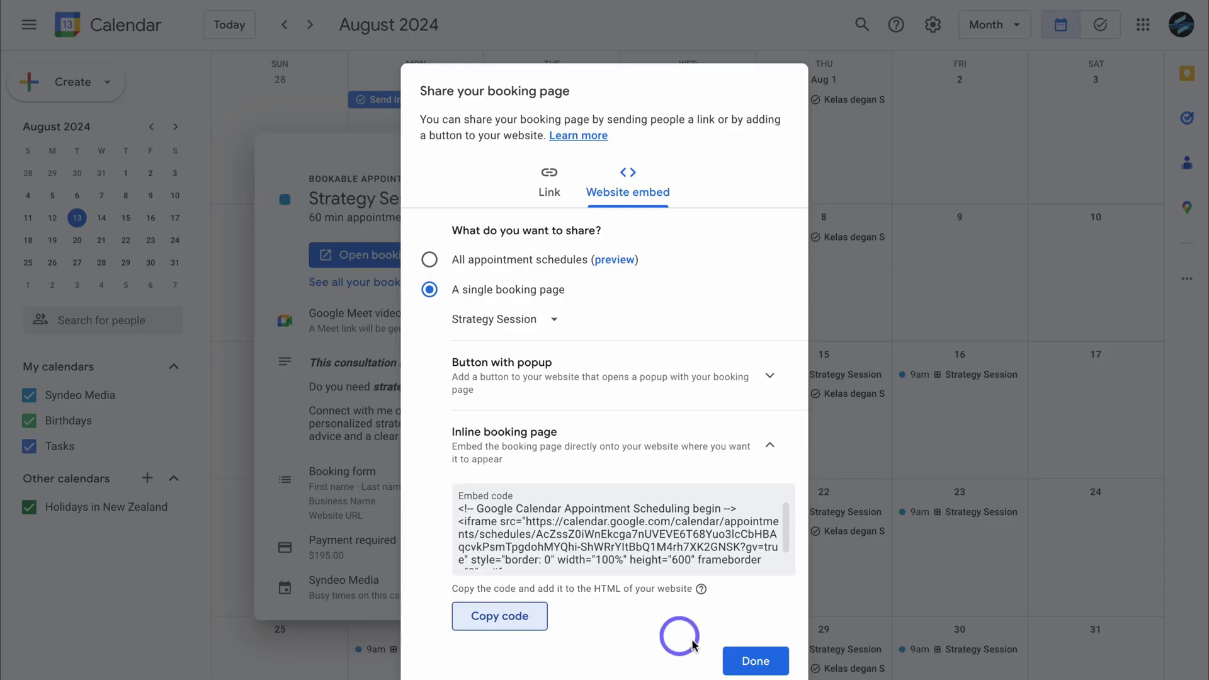
pyautogui.click(758, 659)
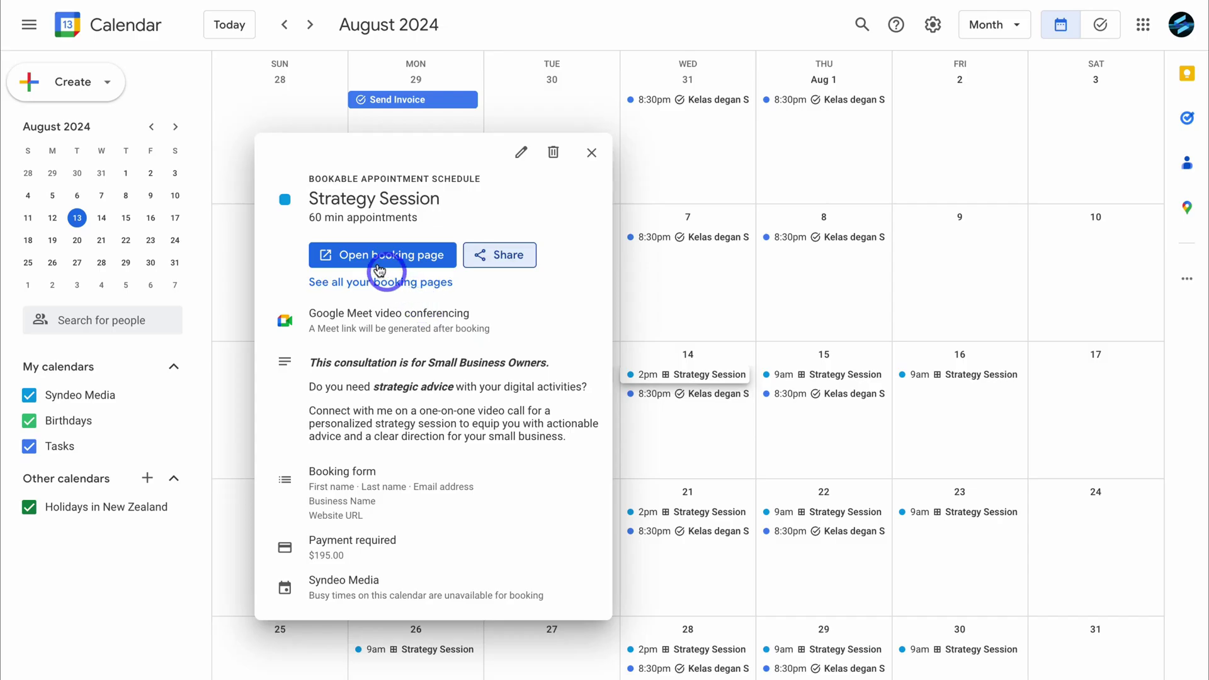
pyautogui.click(378, 269)
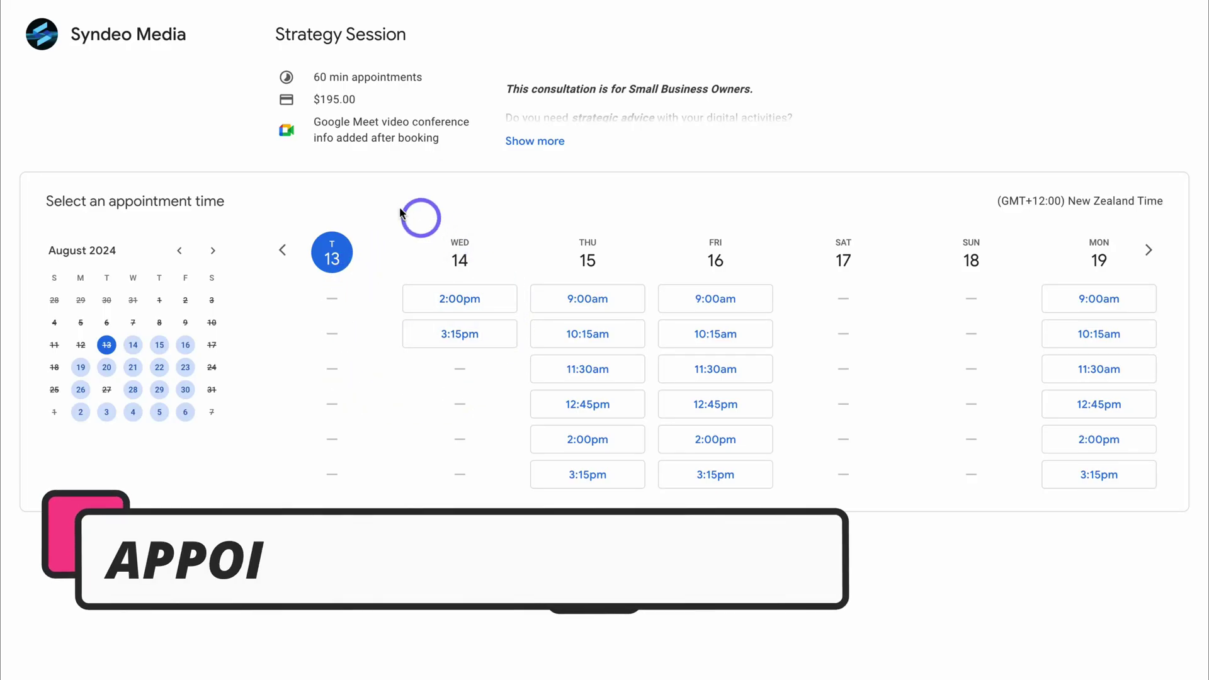
# Book the Thu 15 August 9:00am slot with business name and website, reaching the $195.00 Stripe checkout.
pyautogui.click(519, 142)
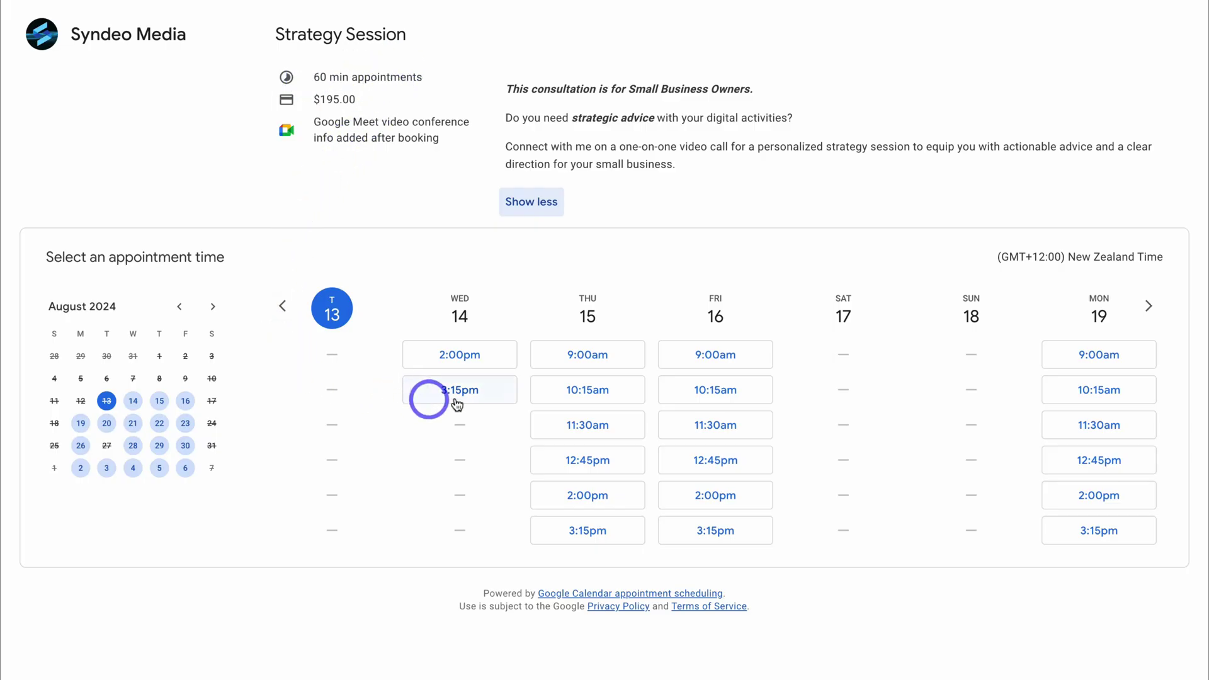
pyautogui.click(587, 355)
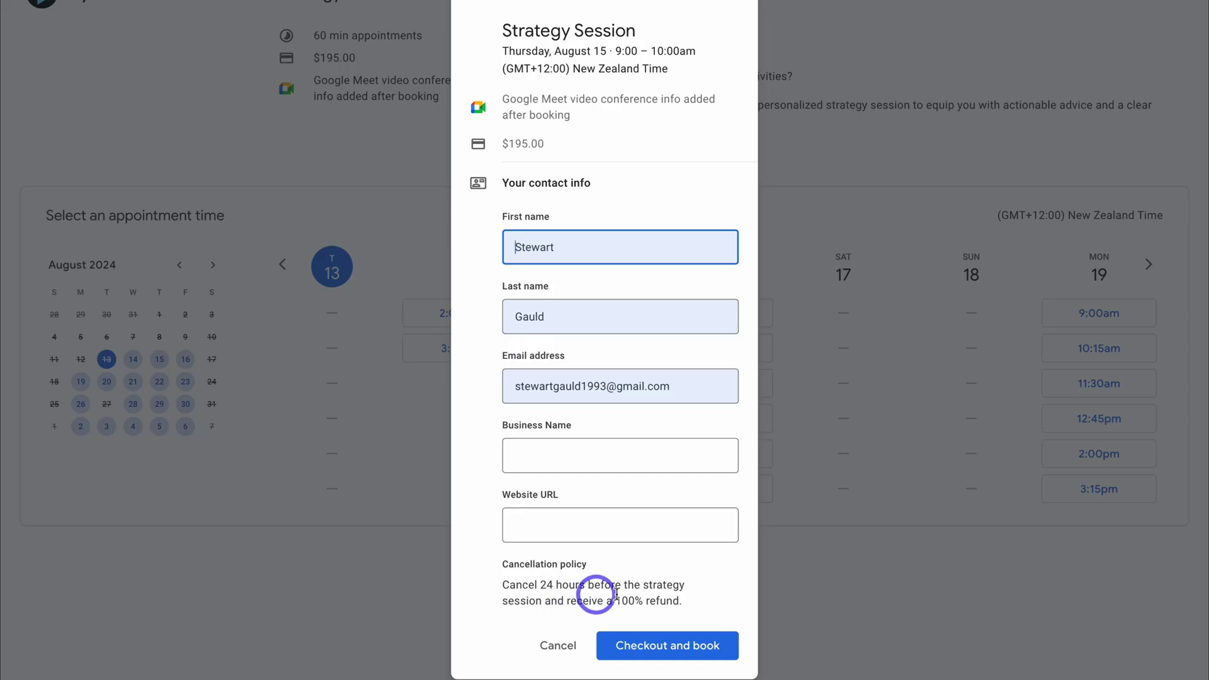
pyautogui.click(640, 456)
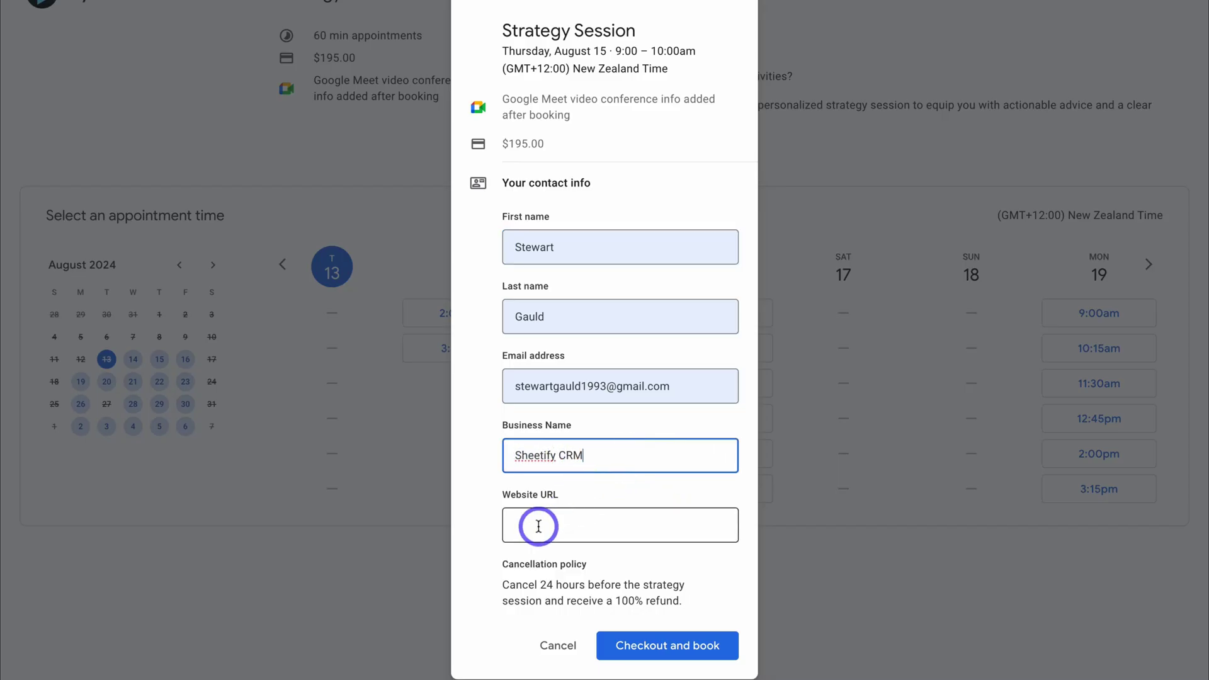
pyautogui.click(557, 528)
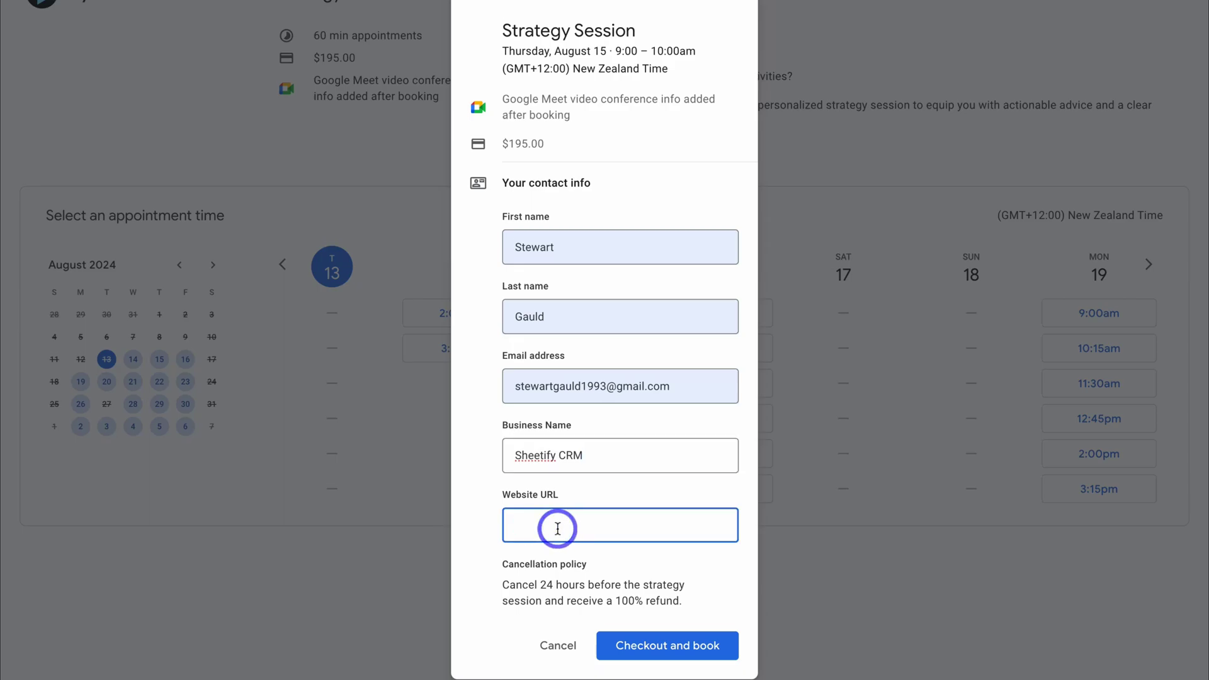
pyautogui.hotkey('ctrl', 'v')
pyautogui.click(684, 649)
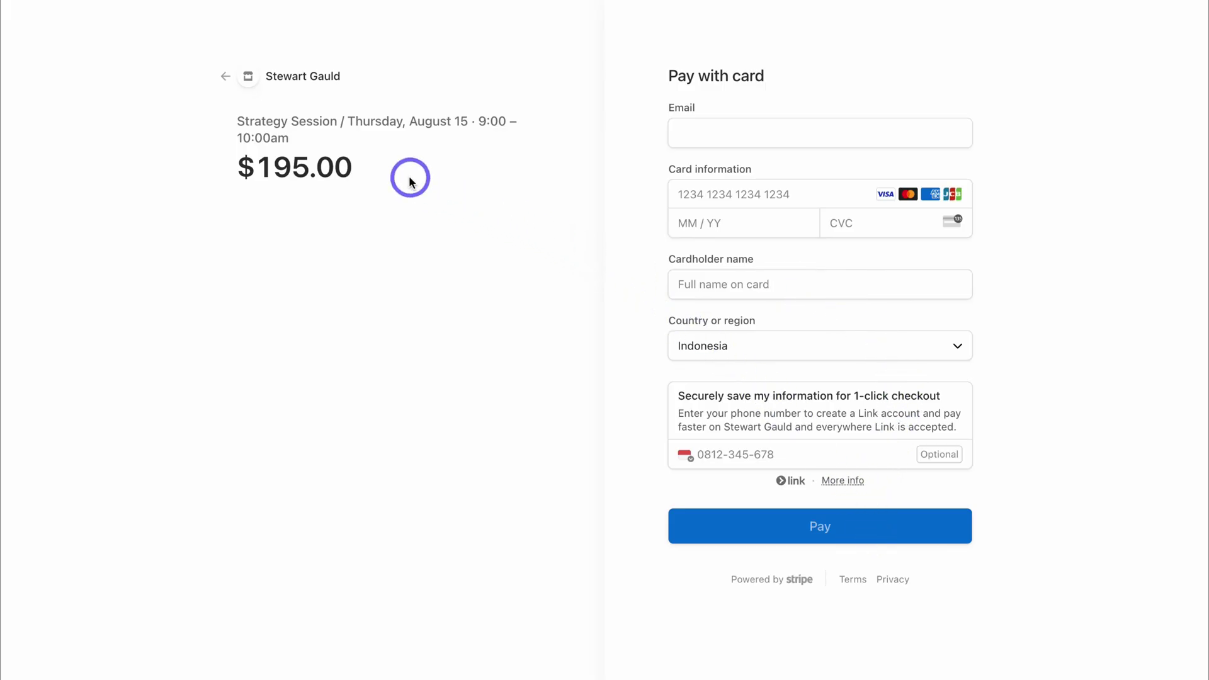
# Exit the $195.00 Stripe checkout back to the Strategy Session details in the August 2024 month view.
pyautogui.click(225, 76)
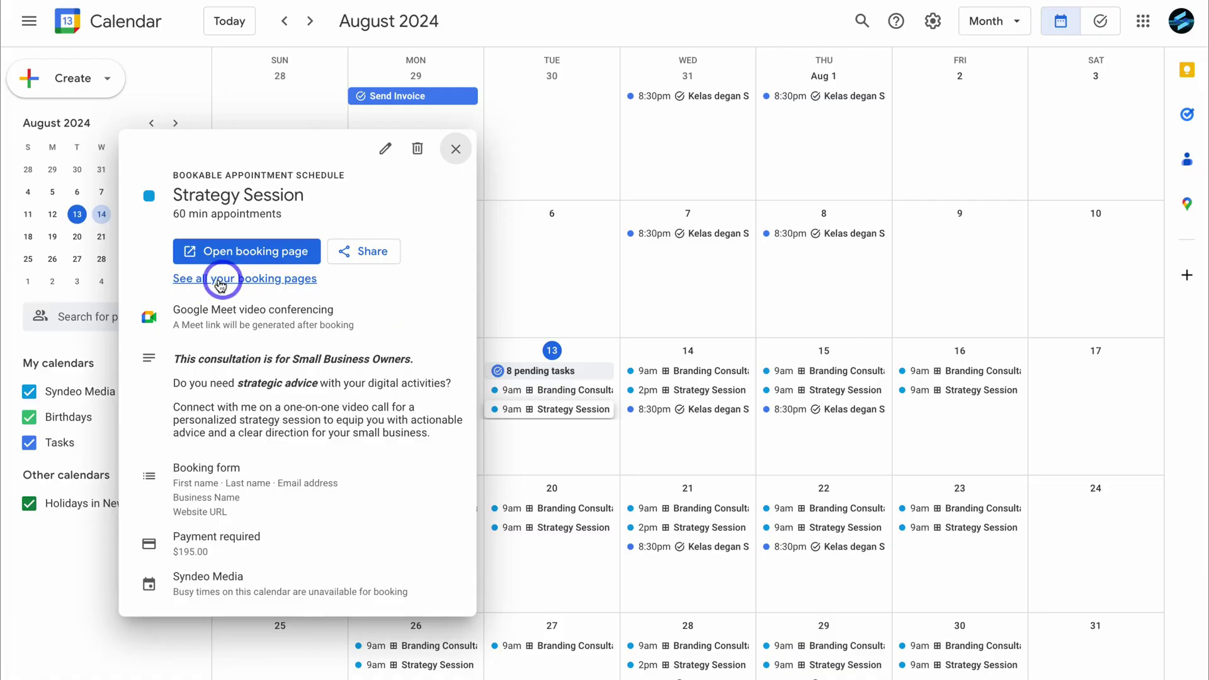
# From the Strategy Session popup, go to the list of all Syndeo Media booking pages.
pyautogui.click(258, 282)
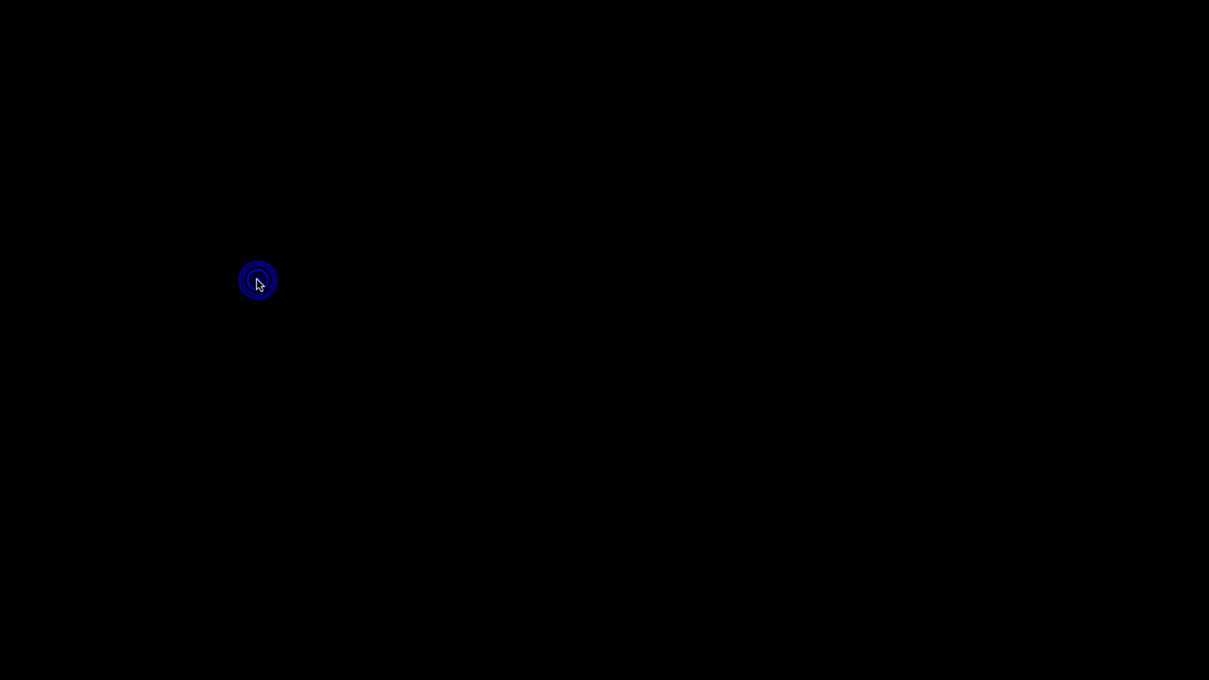